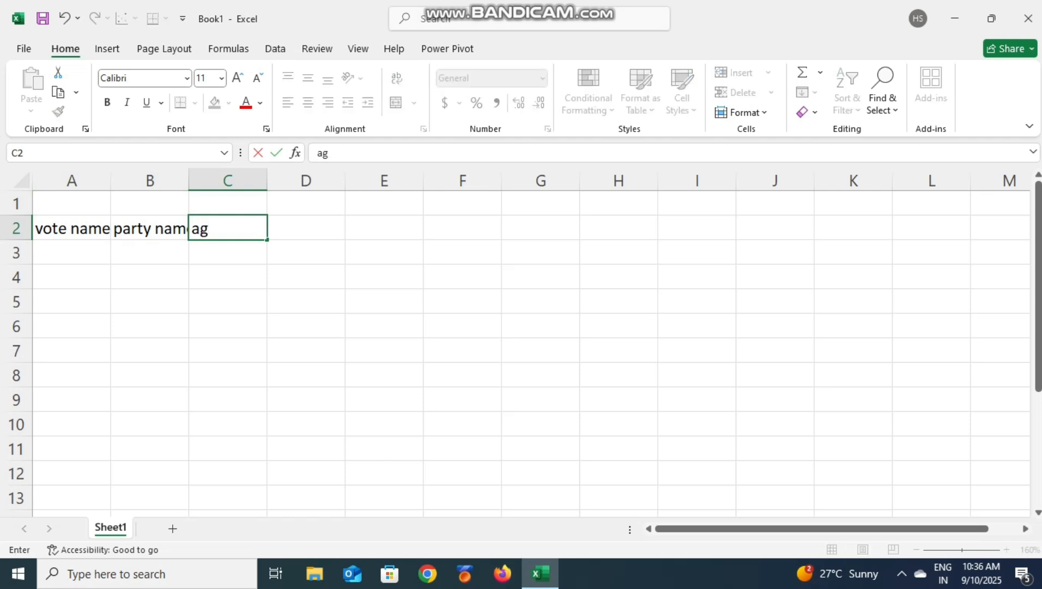
Enter the headings "age" in C2 and "valid age" in D2, and autofit columns A, B and D.
key("Tab")
type("valid age")
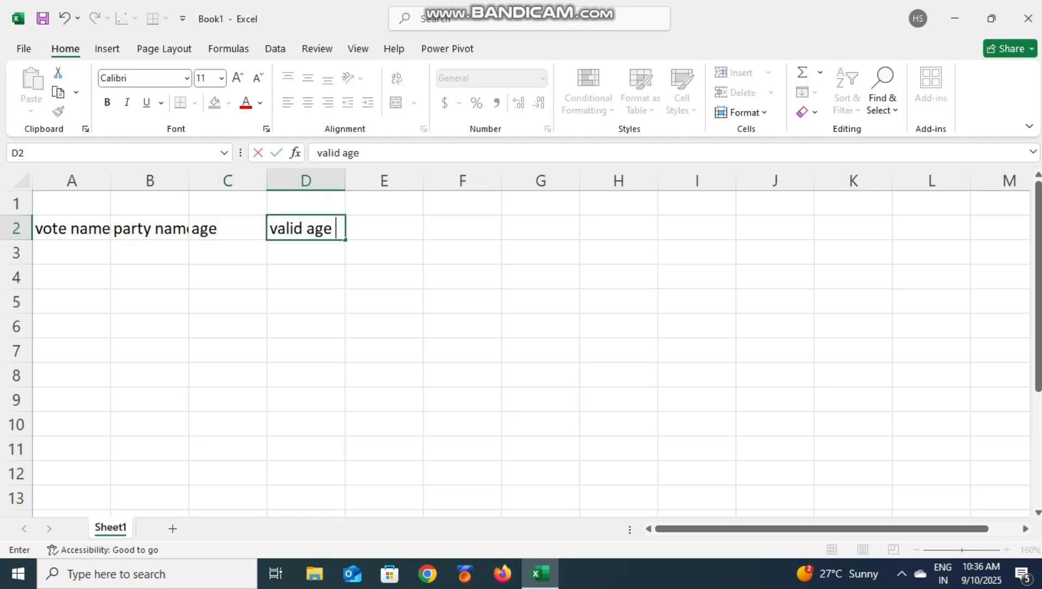
key("Return")
double_click(111, 181)
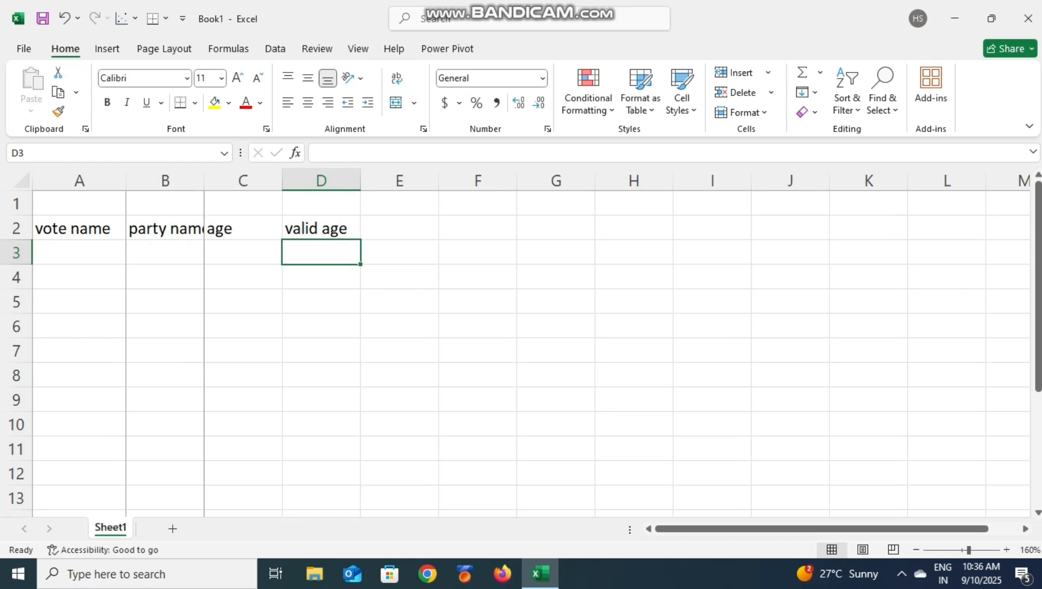
double_click(204, 181)
double_click(380, 181)
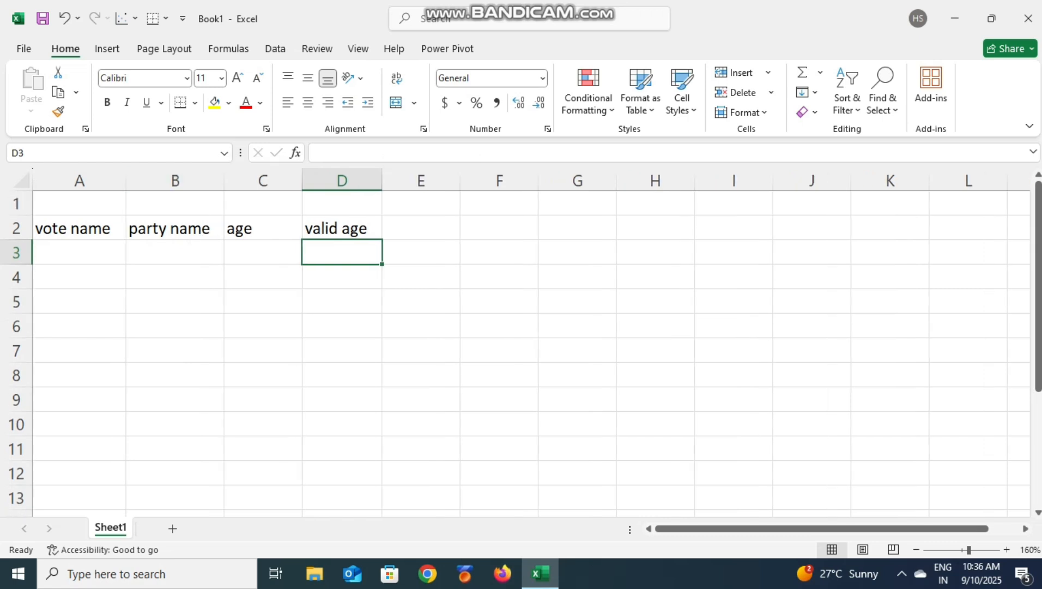
Apply all borders and bold formatting to the table range A2:D11.
left_click(79, 229)
left_click_drag(79, 228, 342, 449)
left_click(195, 102)
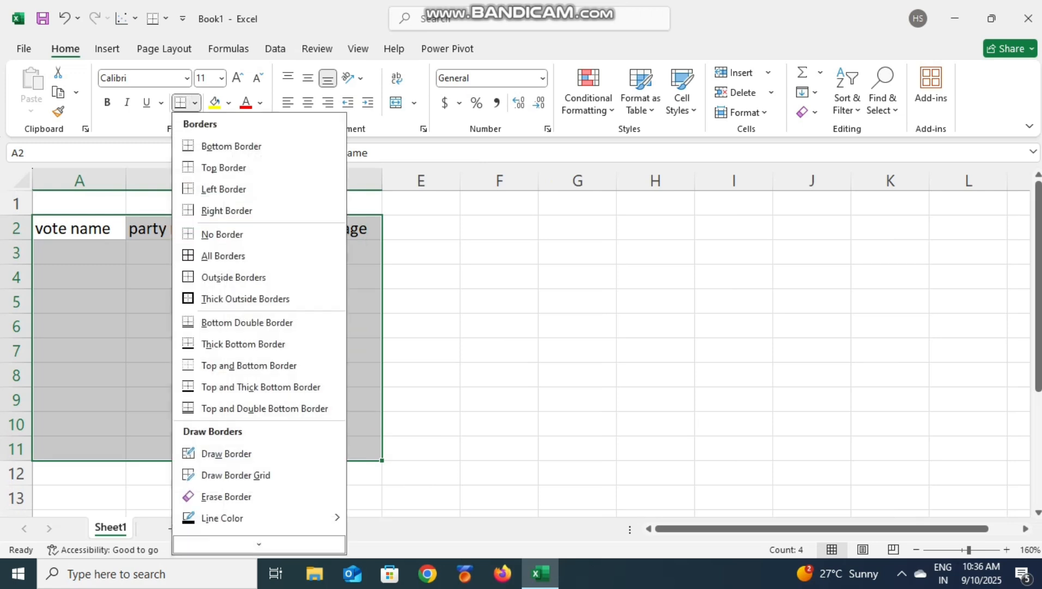
left_click(218, 255)
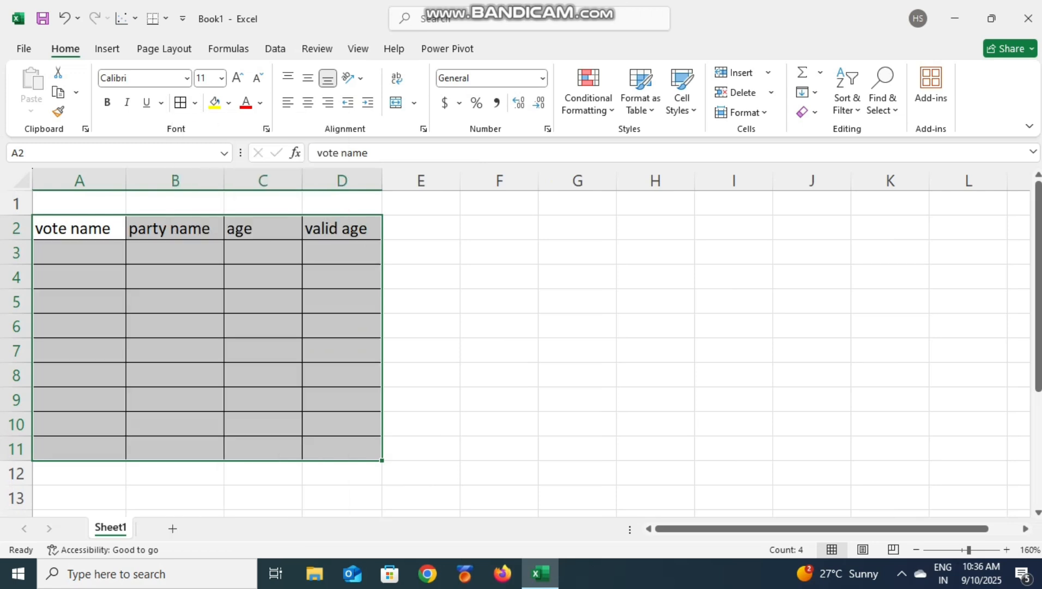
left_click(107, 102)
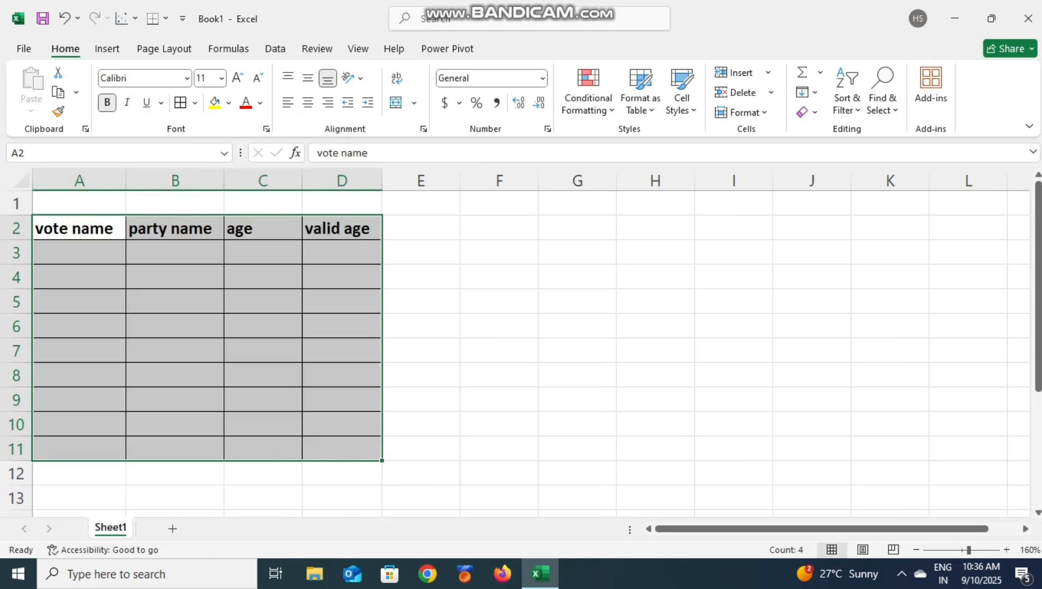
Fill the heading row A2:D2 with yellow.
left_click_drag(80, 228, 341, 228)
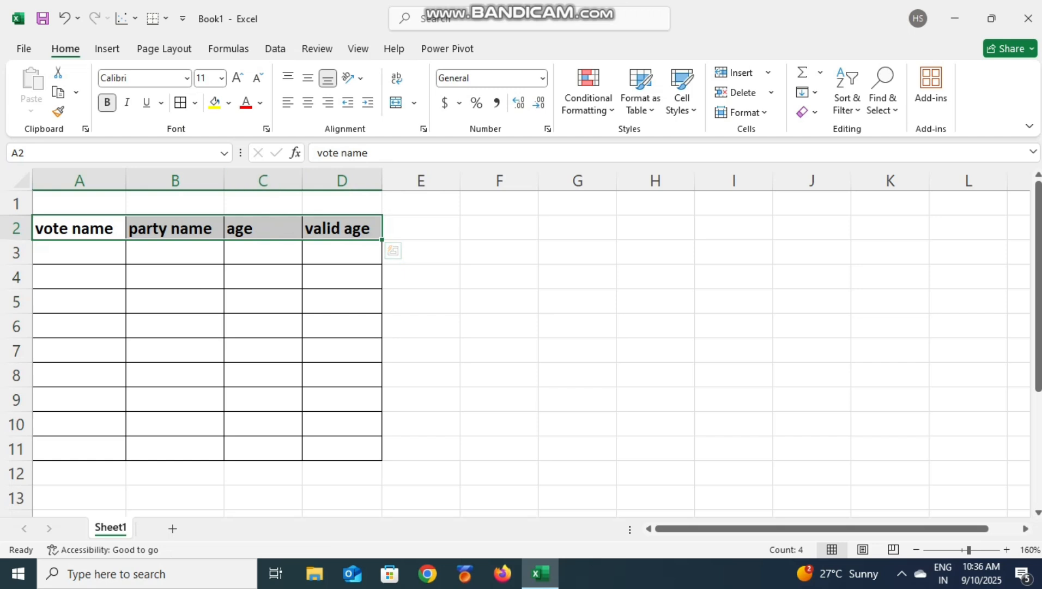
left_click(215, 103)
left_click(175, 277)
Enter the first four voters' names in A3:A6, under the "vote name" heading.
left_click(80, 253)
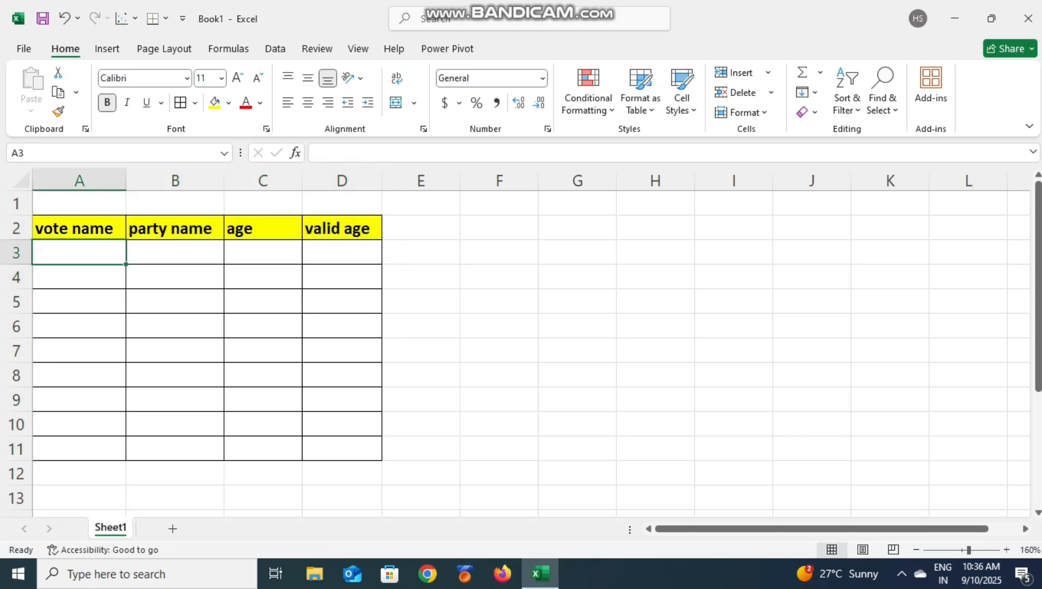
type("ram")
key("Return")
type("shyam")
key("Return")
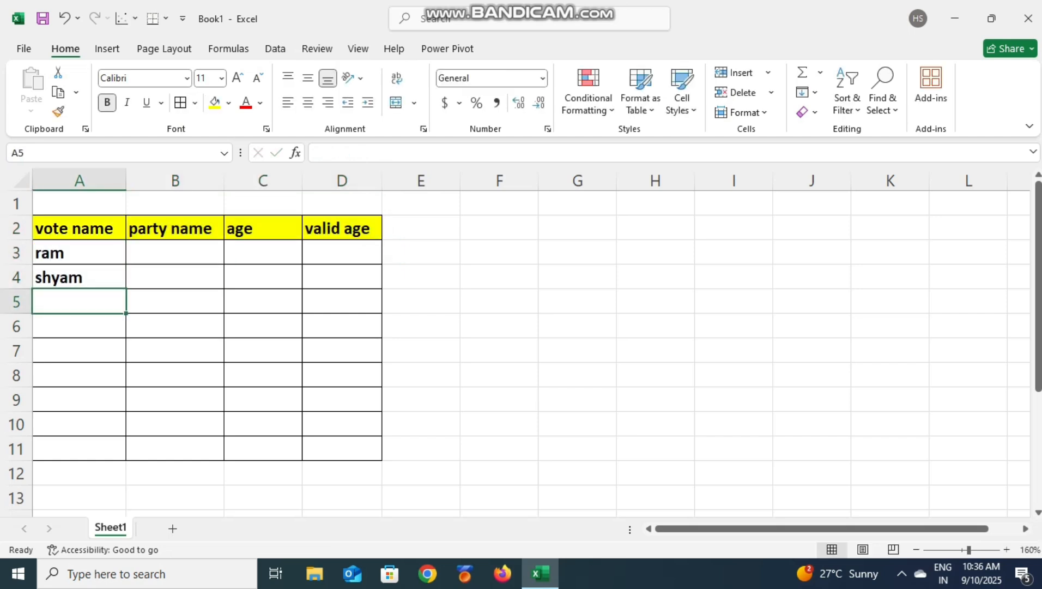
type("dinesh")
key("Return")
type("roh")
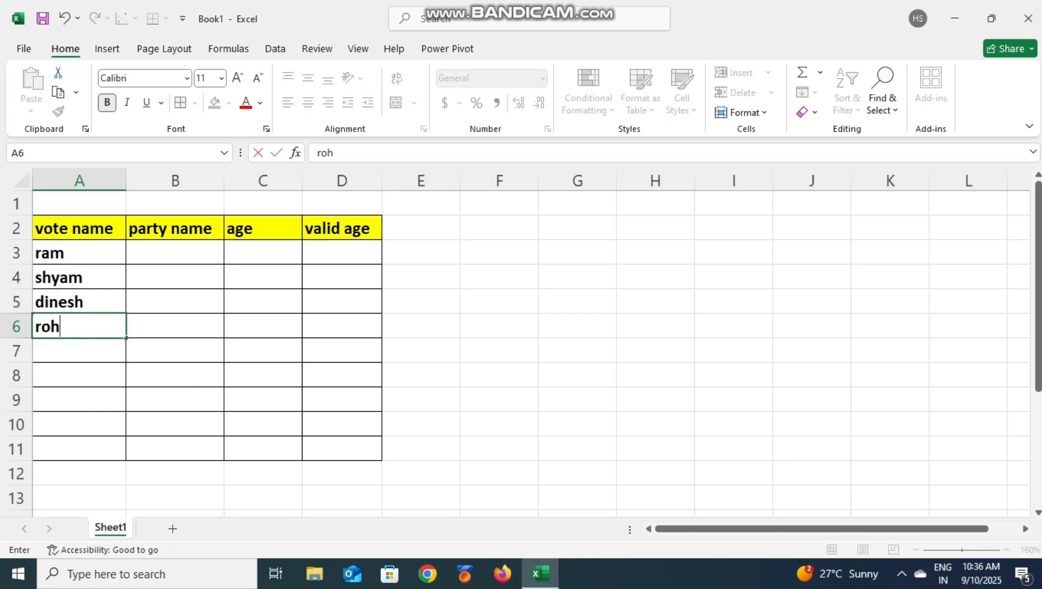
type("an")
key("Return")
Enter the remaining five voters' names in A7:A11 of the "vote name" column.
type("vinod")
key("Return")
type("r")
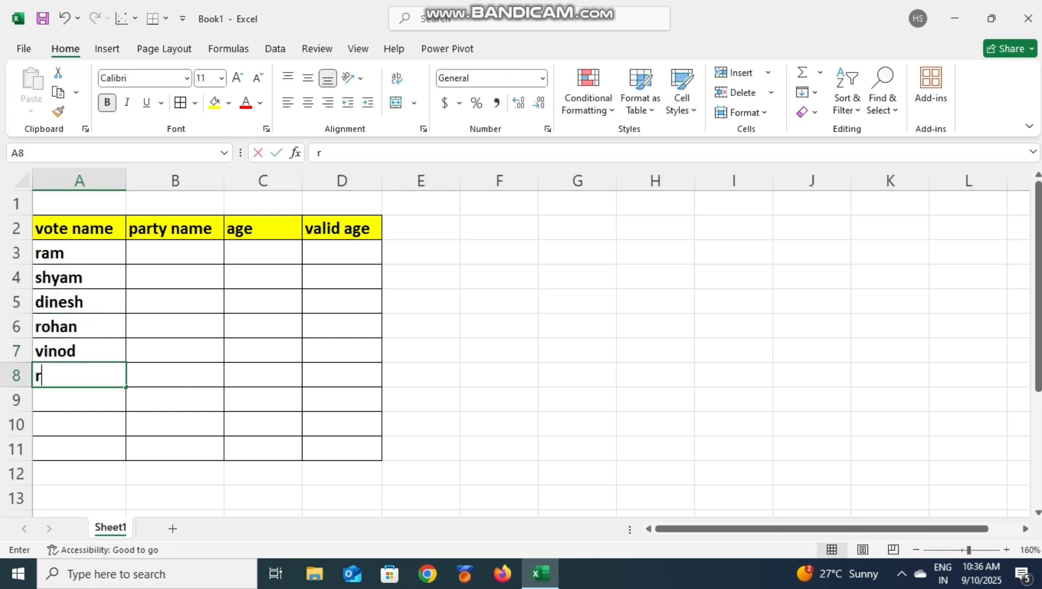
type("akesh")
key("Return")
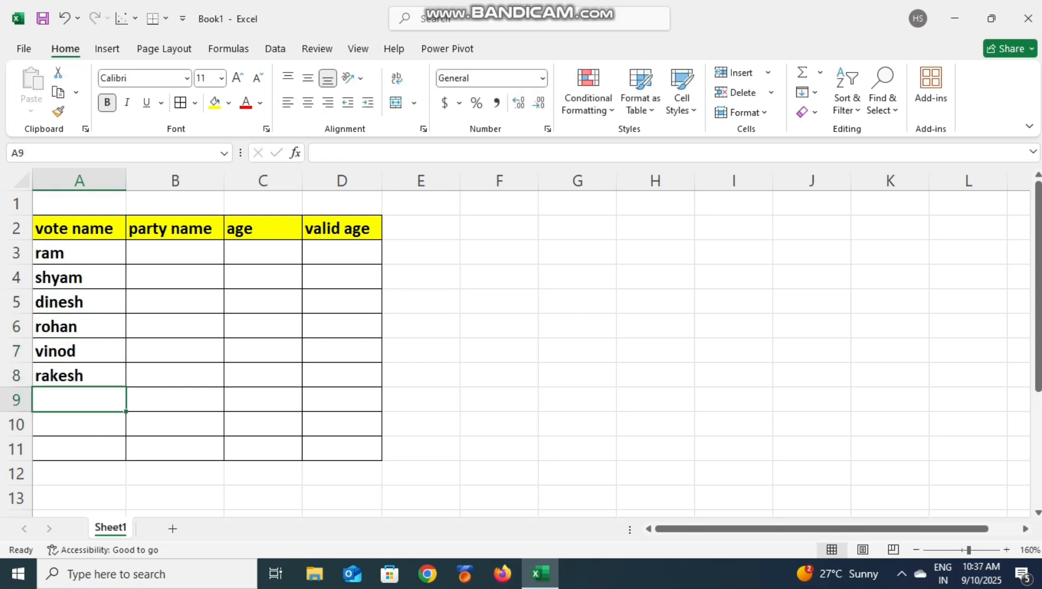
type("rohit")
key("Return")
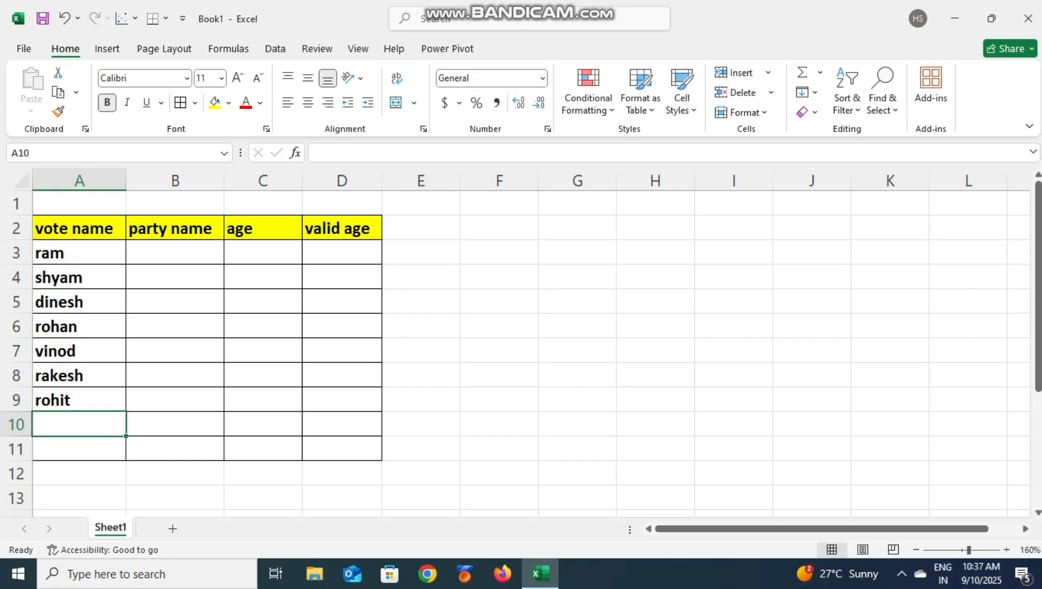
type("mayanak")
key("Return")
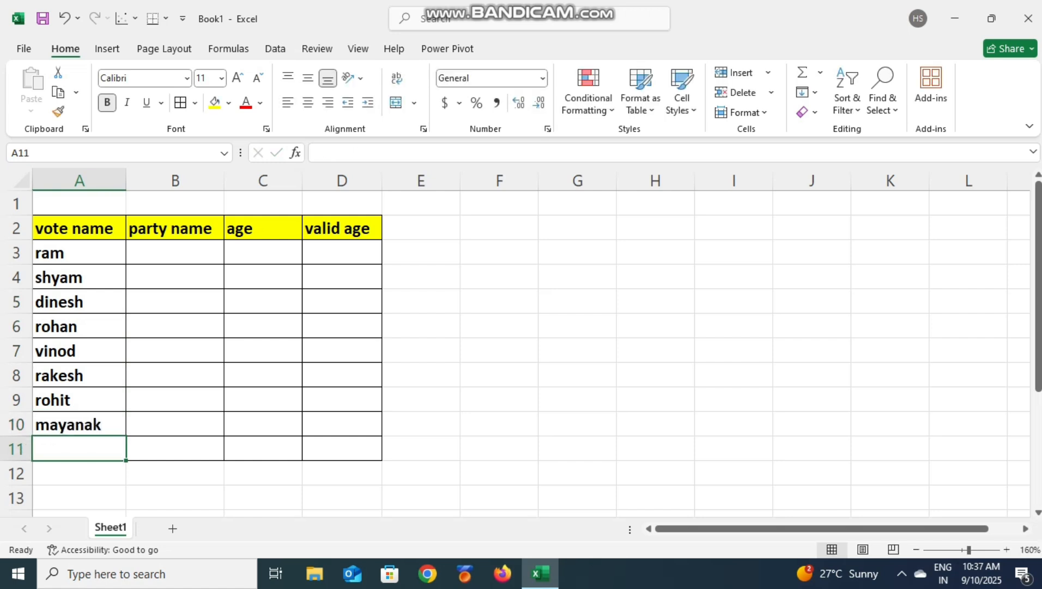
type("su")
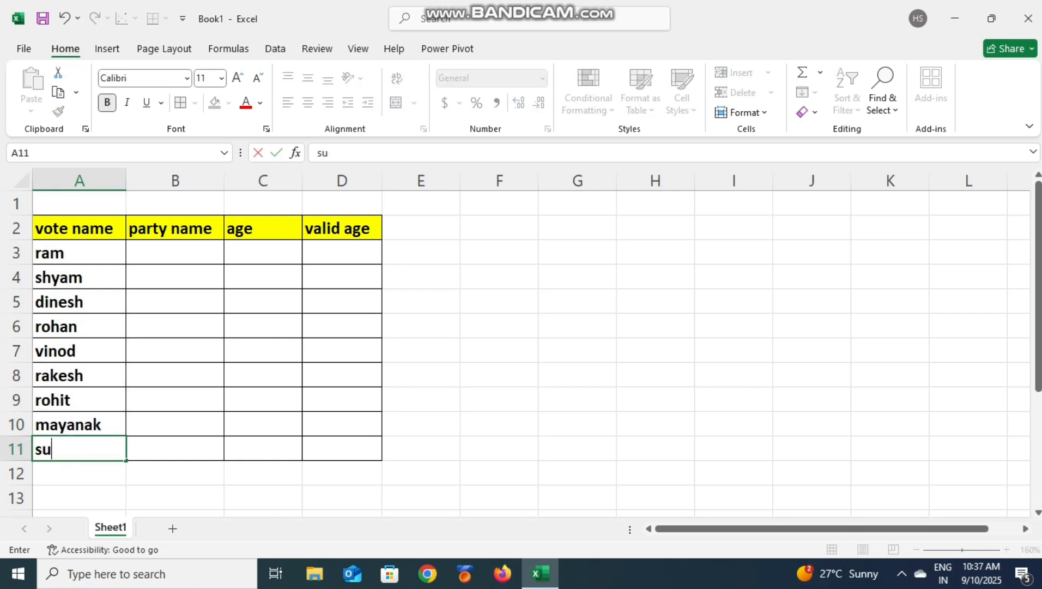
type("mit")
key("Return")
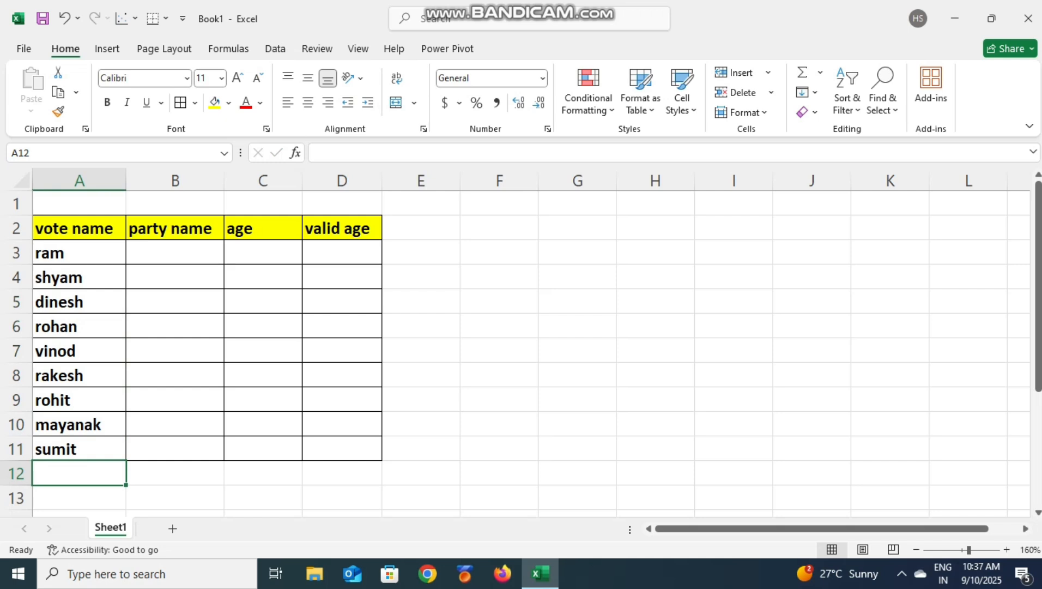
Enter the party names CONG in B3 and BJP in B4.
key("Right")
key("Up")
key("Up")
key("Up")
key("Up")
key("Up")
key("Up")
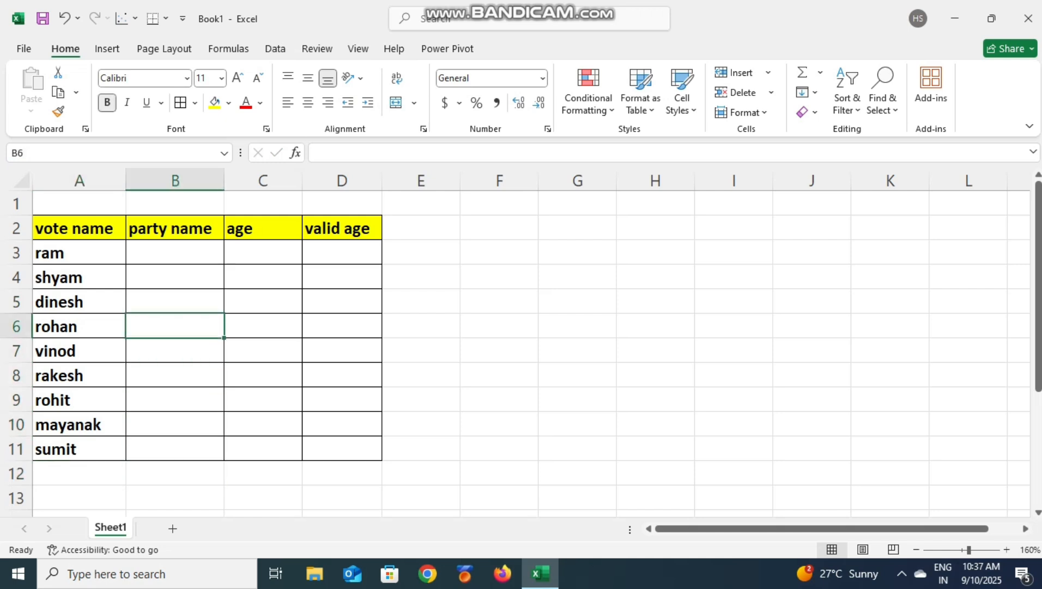
key("Up")
key("Up")
key("Up")
type("CONG")
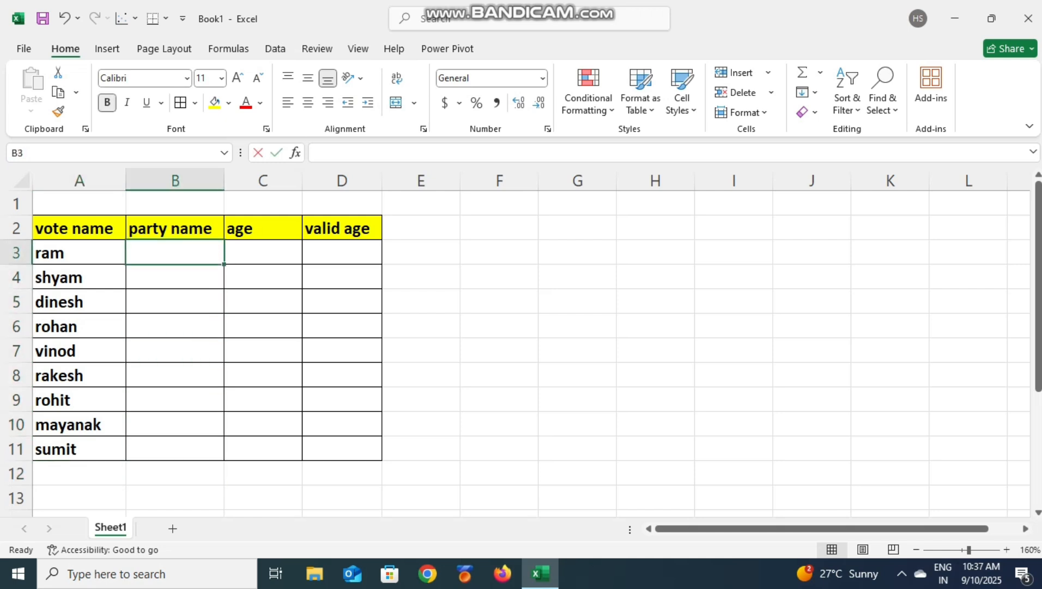
key("Return")
type("BJP")
key("Return")
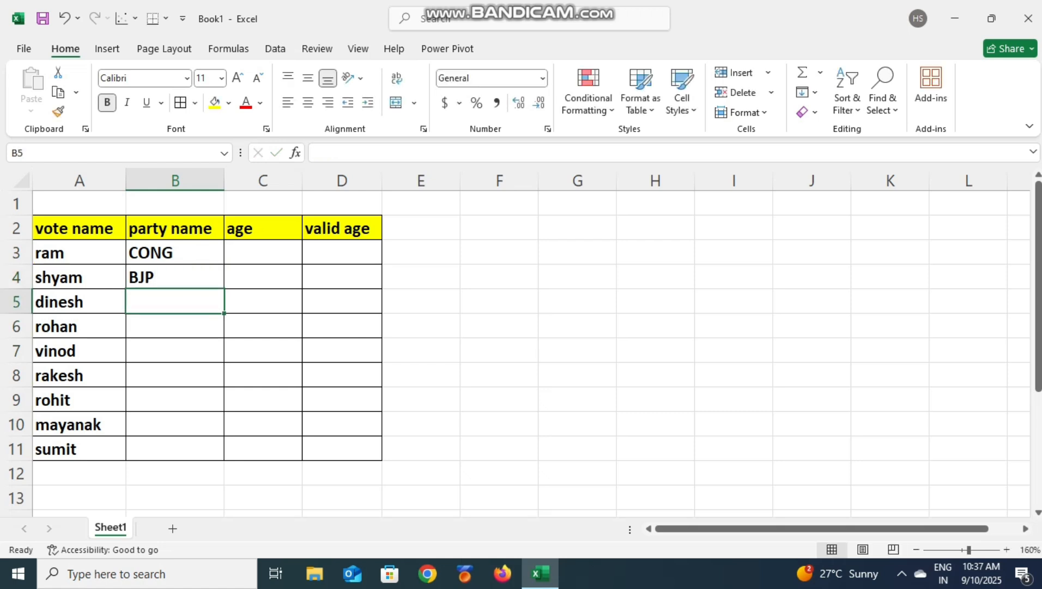
Enter the party names CONG in B5, RLP in B6 and AJP in B7.
type("CONG")
key("Return")
type("RLP")
key("Return")
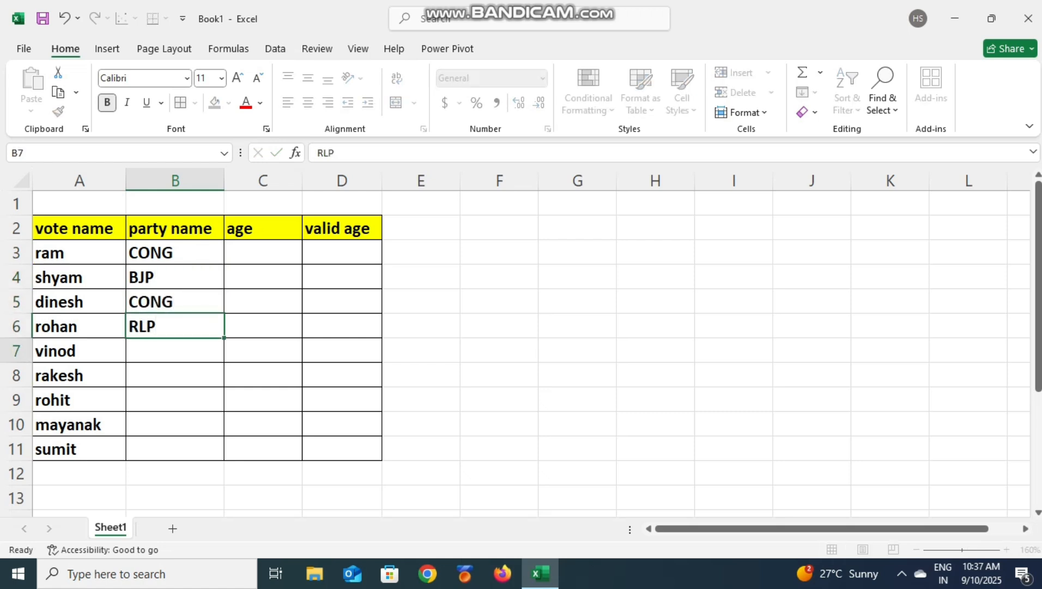
type("AJP")
key("Return")
type("B")
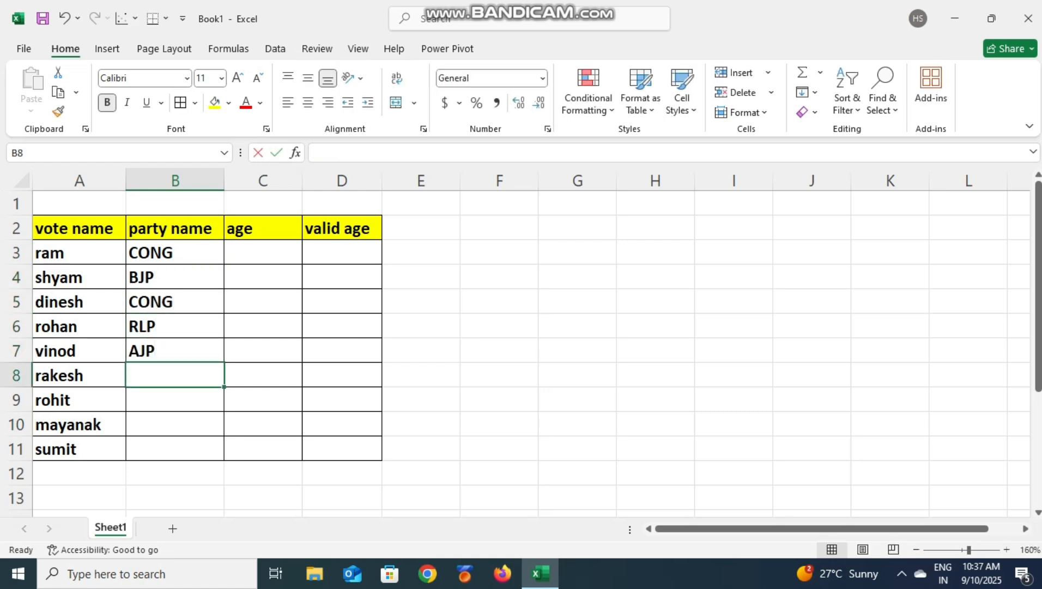
type("DINESH")
key("BackSpace")
key("BackSpace")
key("BackSpace")
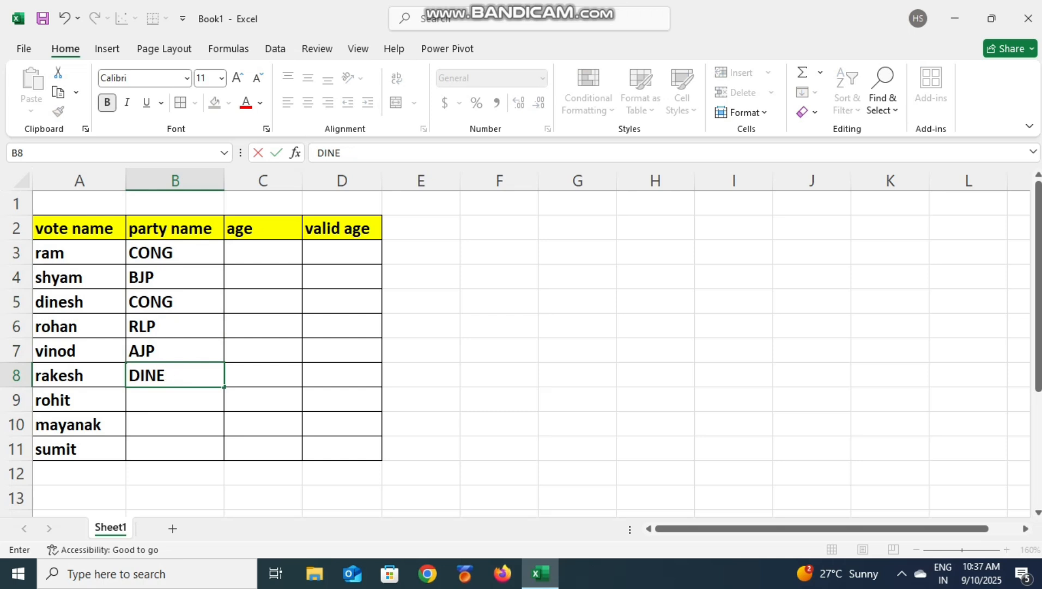
key("BackSpace")
key("BackSpace")
key("BackSpace")
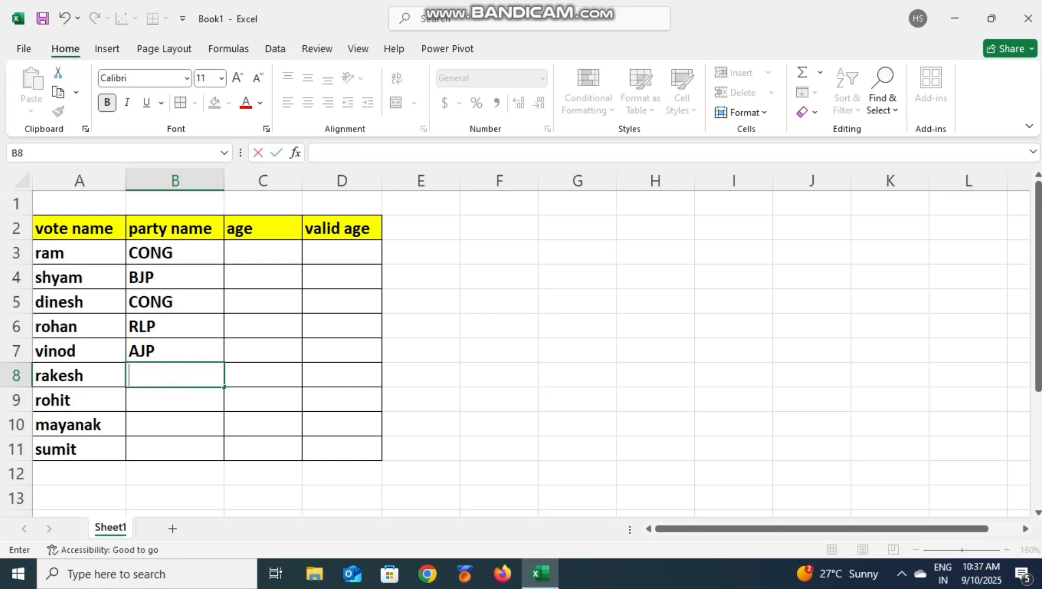
Enter the party name CONG in B8 and B9, and BJP in B10 and B11.
type("CONG")
key("Return")
type("CONG")
key("Return")
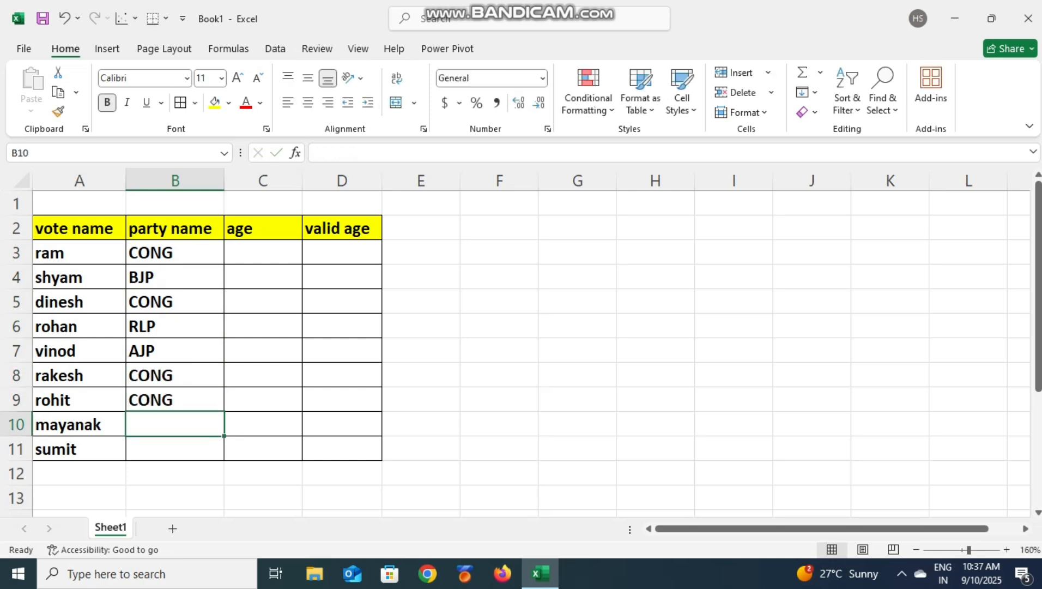
type("BJ")
key("Return")
type("J")
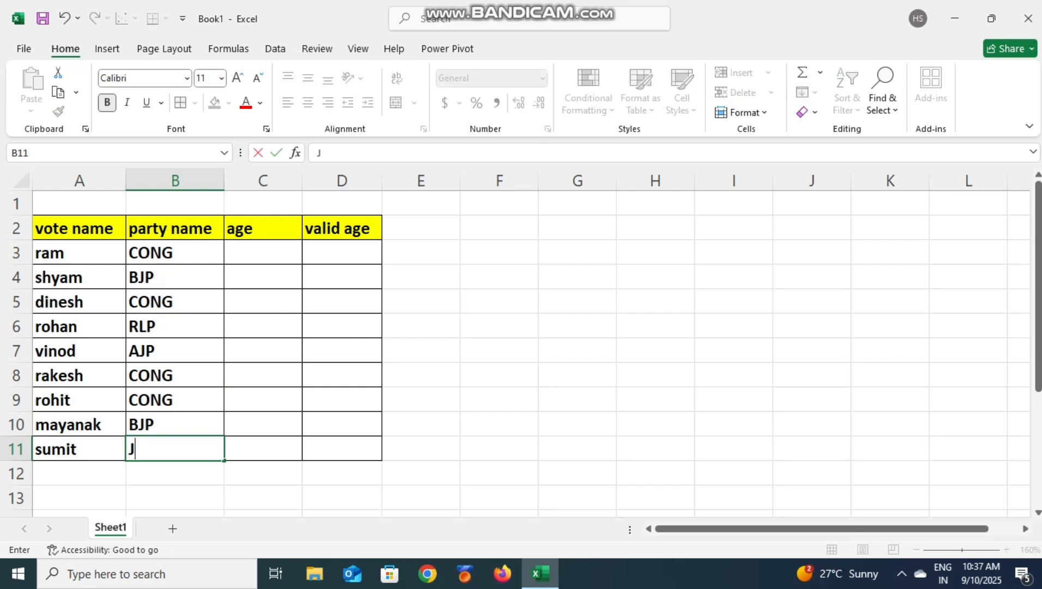
key("BackSpace")
type("BJP")
key("Tab")
Enter the ages 18 in C4 and 17 in C3.
key("Up")
key("Up")
key("Up")
key("Up")
key("Up")
key("Up")
key("Up")
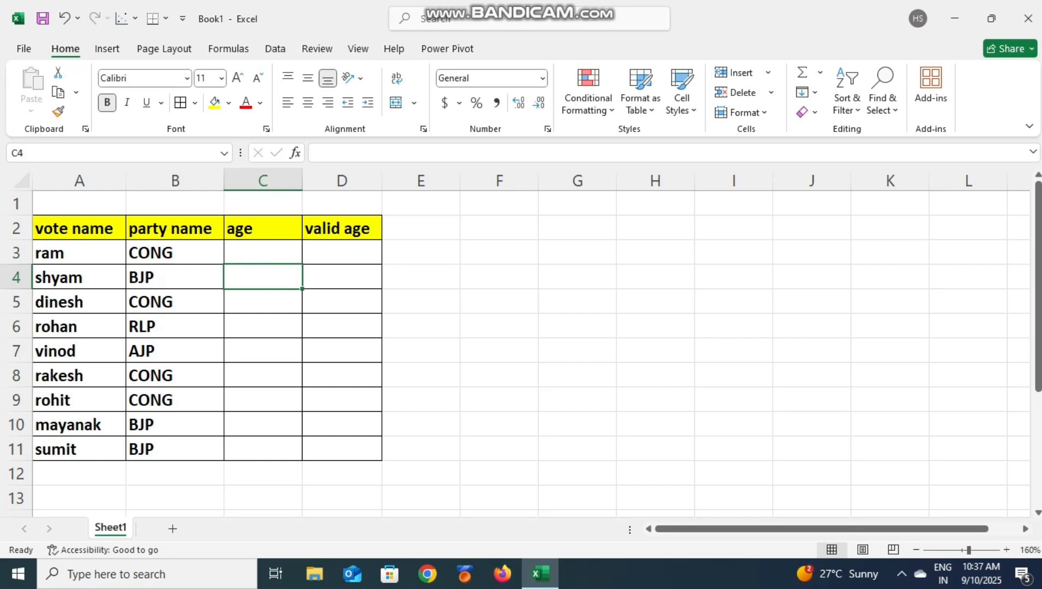
type("18")
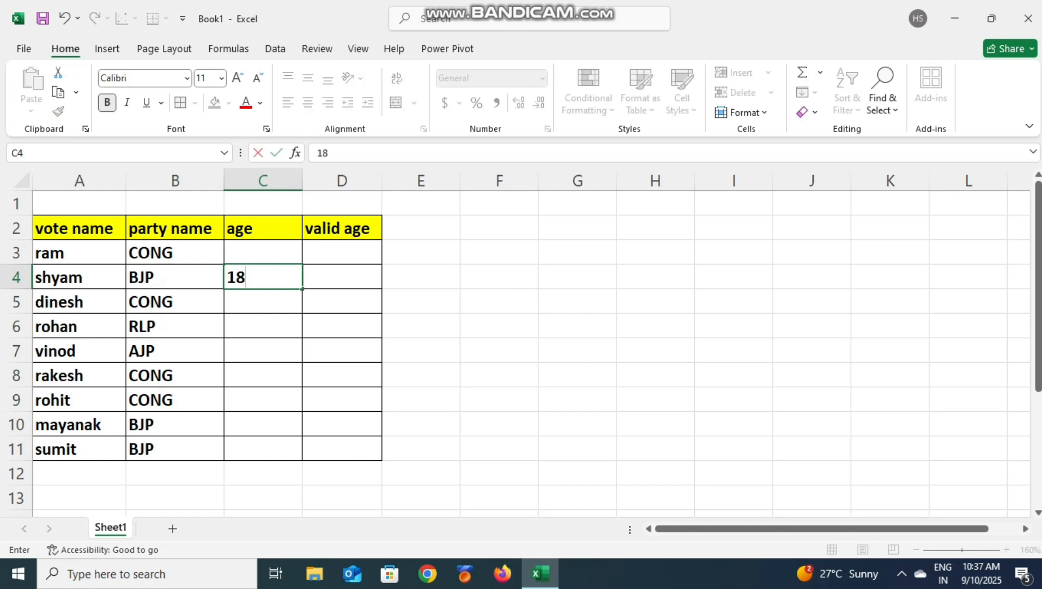
key("Return")
key("Up")
key("Up")
type("17")
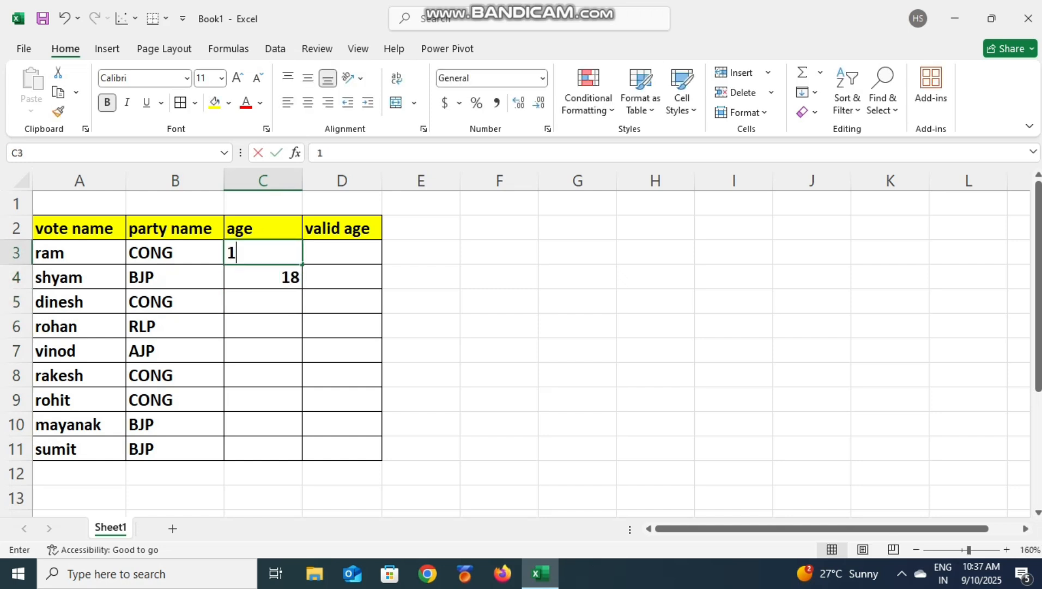
key("Return")
key("Return")
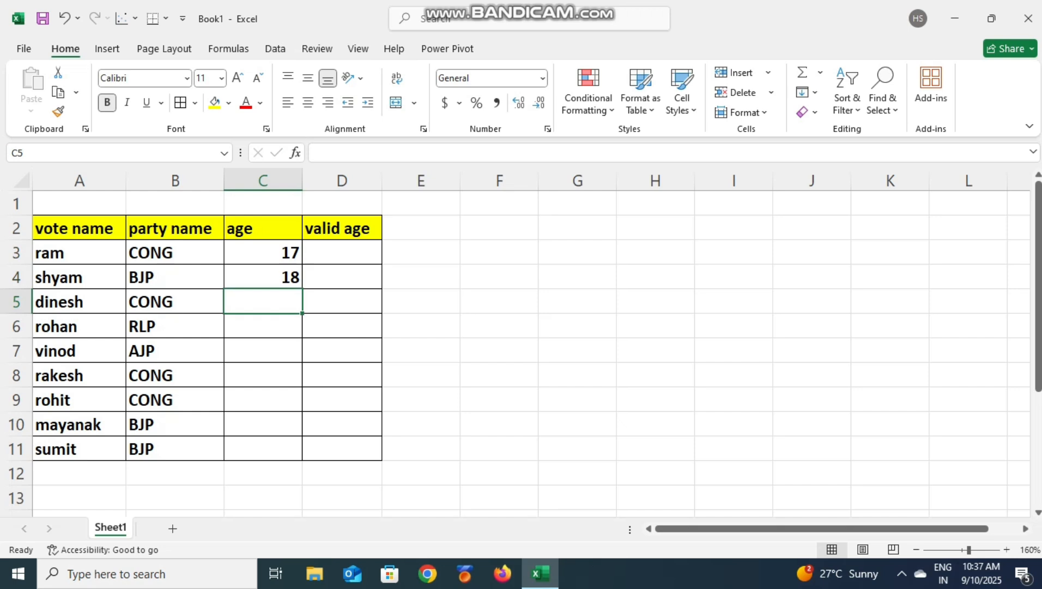
Enter the ages 23 in C5 and 32 in C6.
type("2")
key("Return")
key("Up")
type("23")
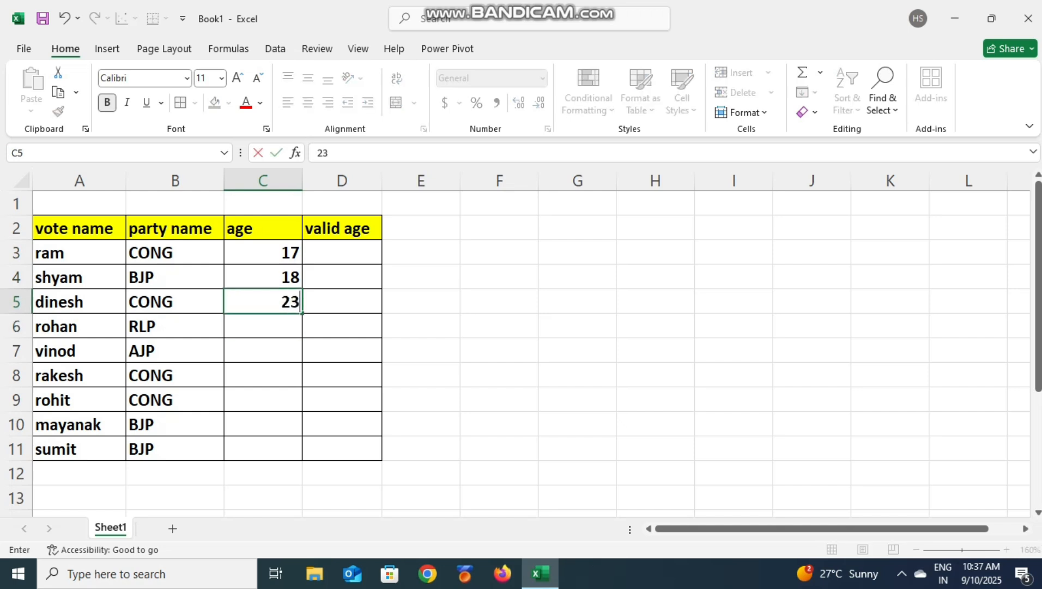
key("Return")
type("32")
key("Return")
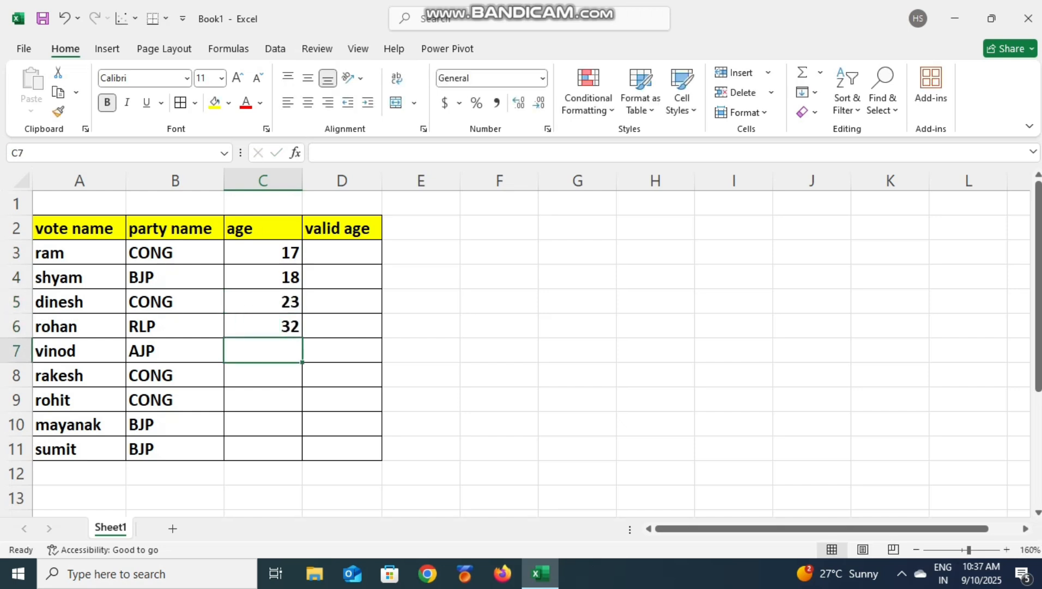
Enter the ages 24, 30, 19 and 32 in C7:C10.
type("24")
key("Return")
type("30")
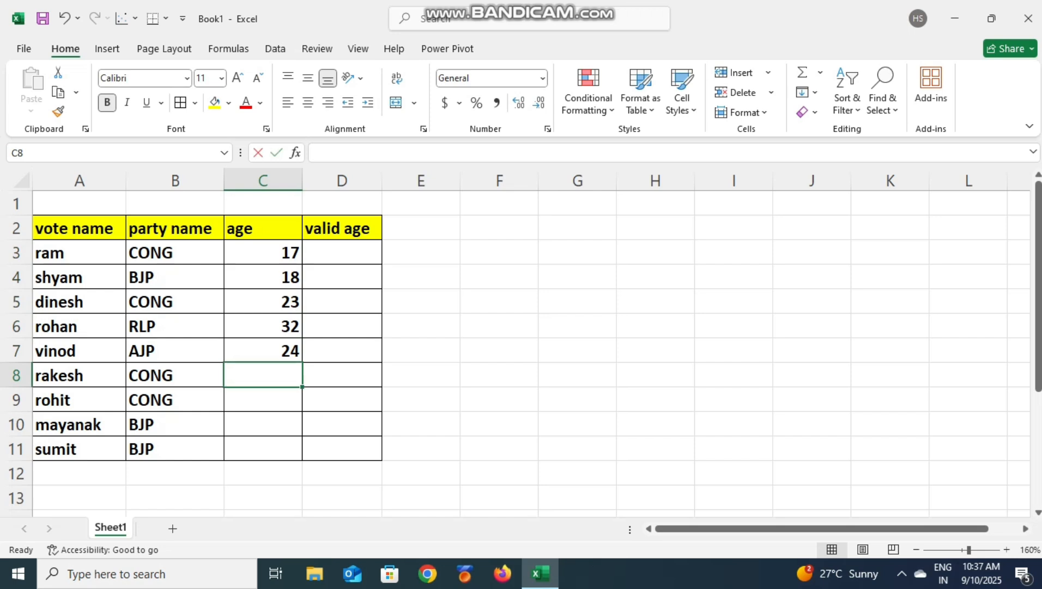
key("Return")
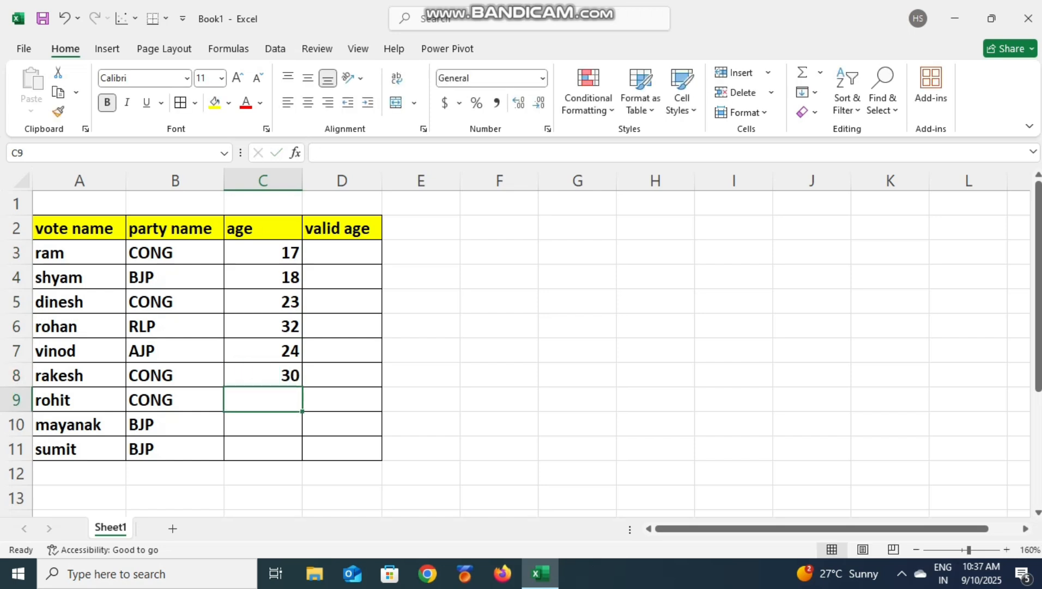
type("19")
key("Return")
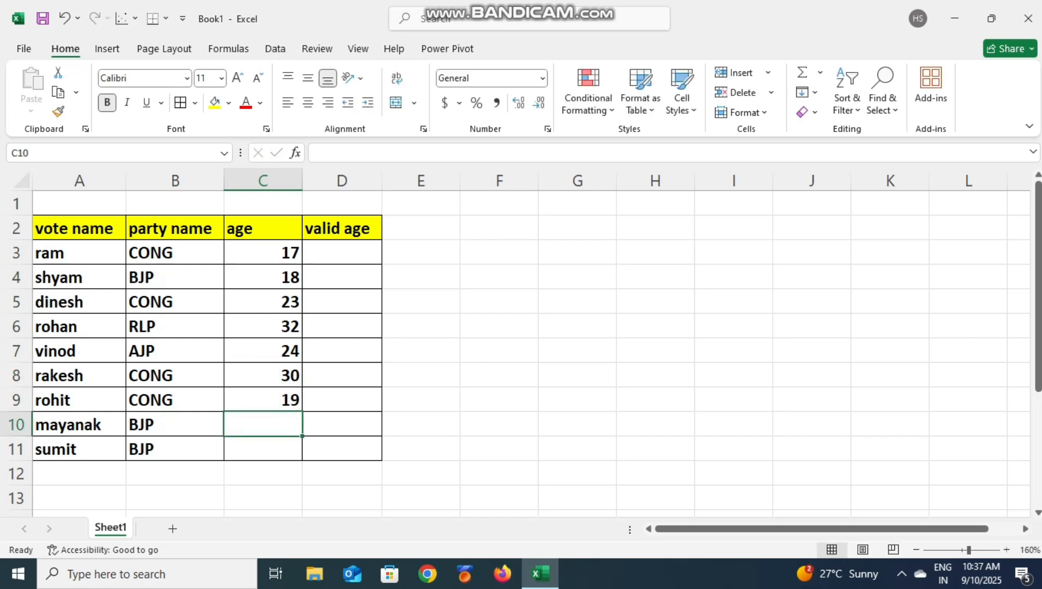
type("32")
key("Return")
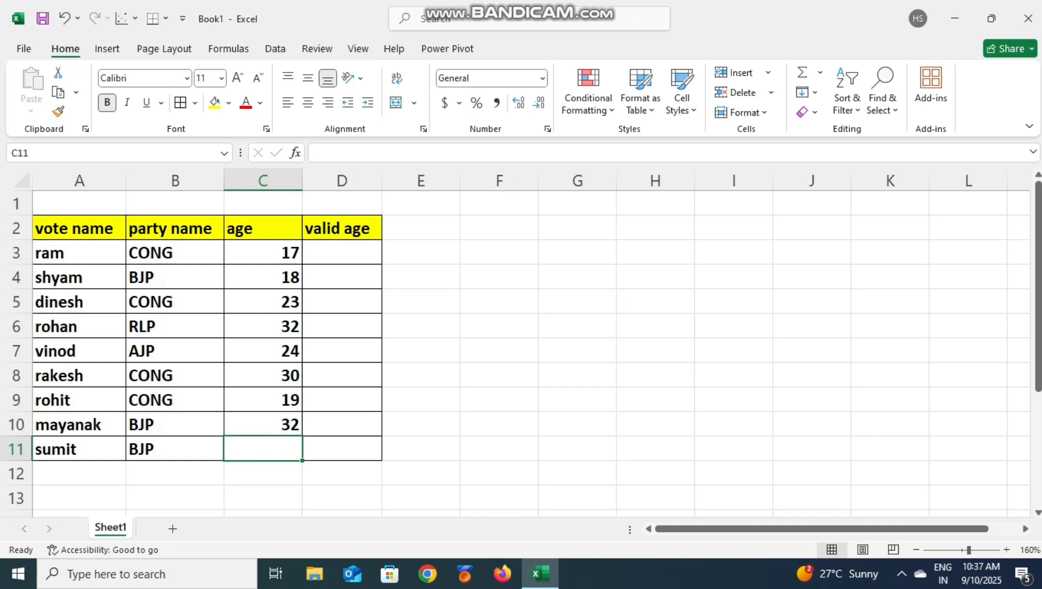
Enter the age 40 in C11.
type("40")
key("Return")
Begin an IF formula in D3 that returns "TRUE" when C3>=18.
key("Right")
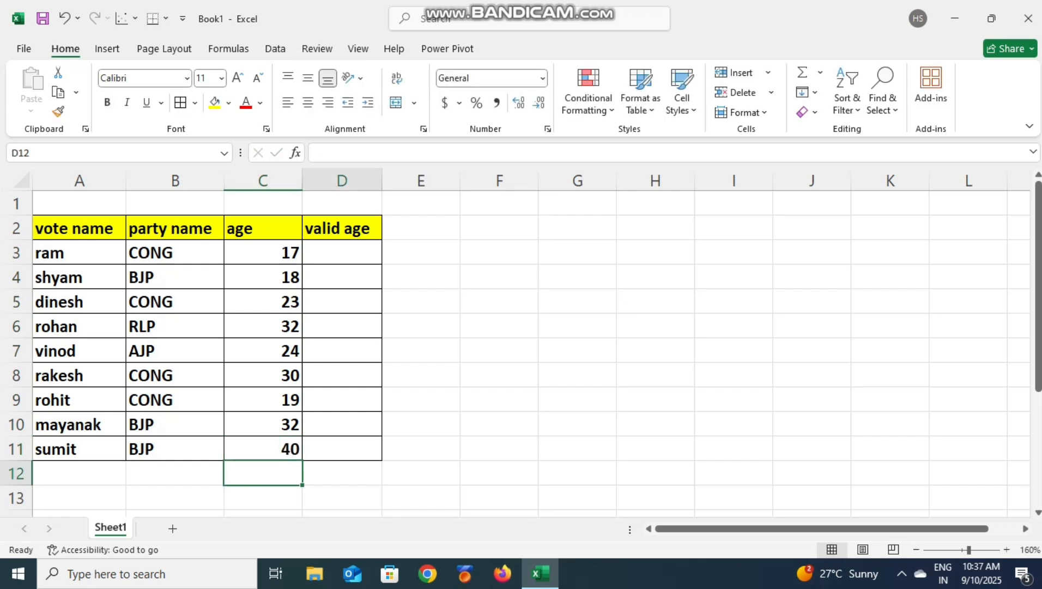
key("Up")
key("Up")
key("Up")
key("Up")
key("Up")
key("Up")
key("Up")
key("Up")
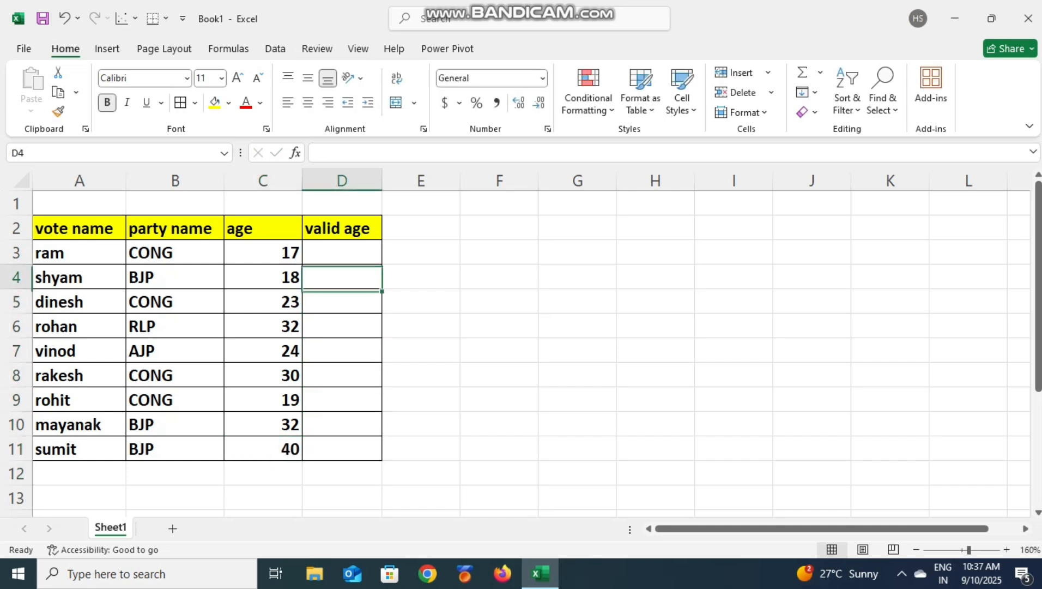
key("Up")
type("=IF(")
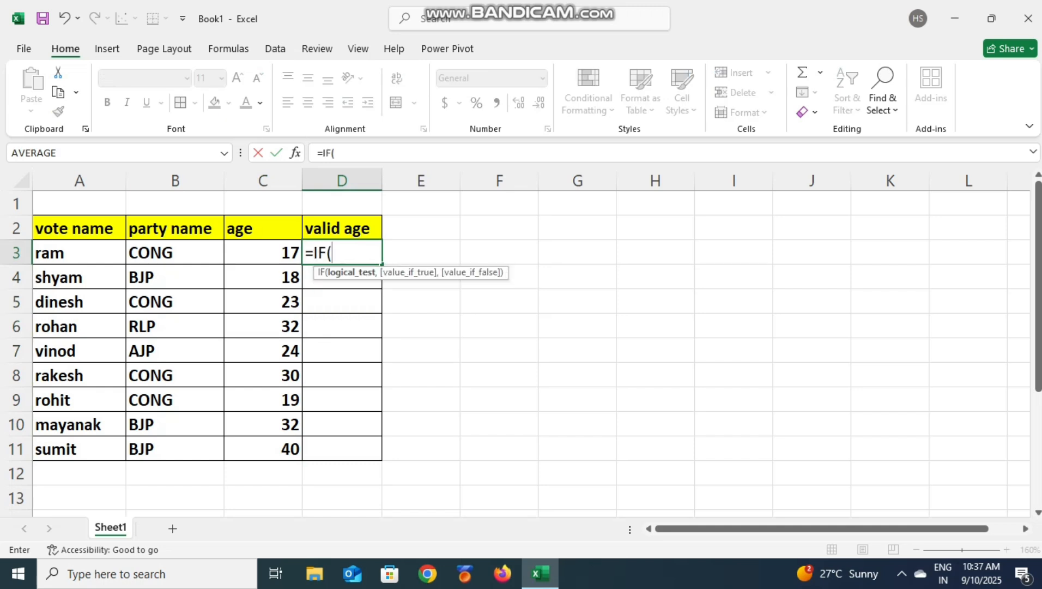
key("Left")
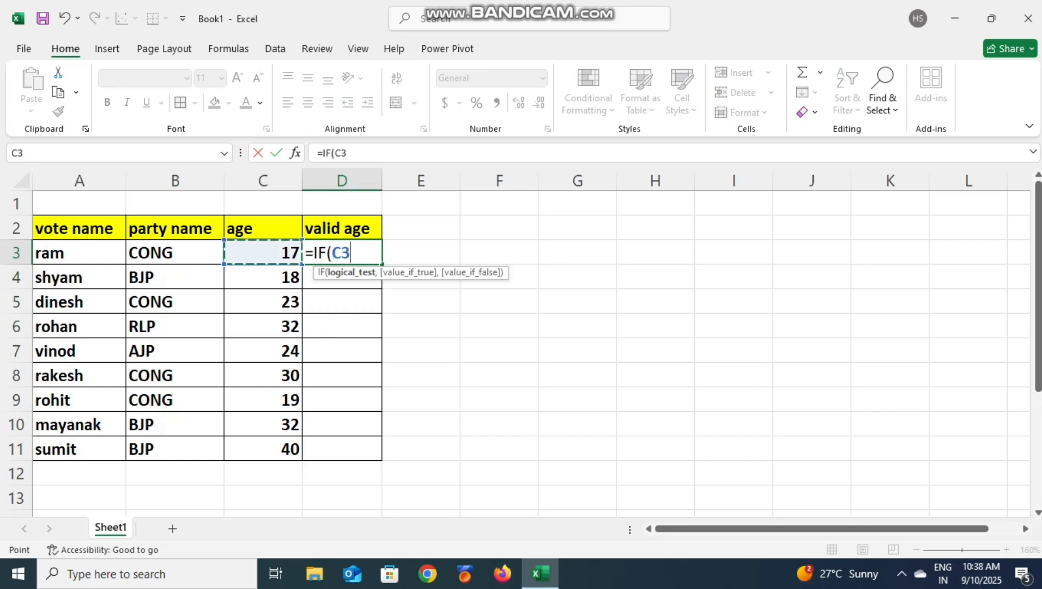
type(">=")
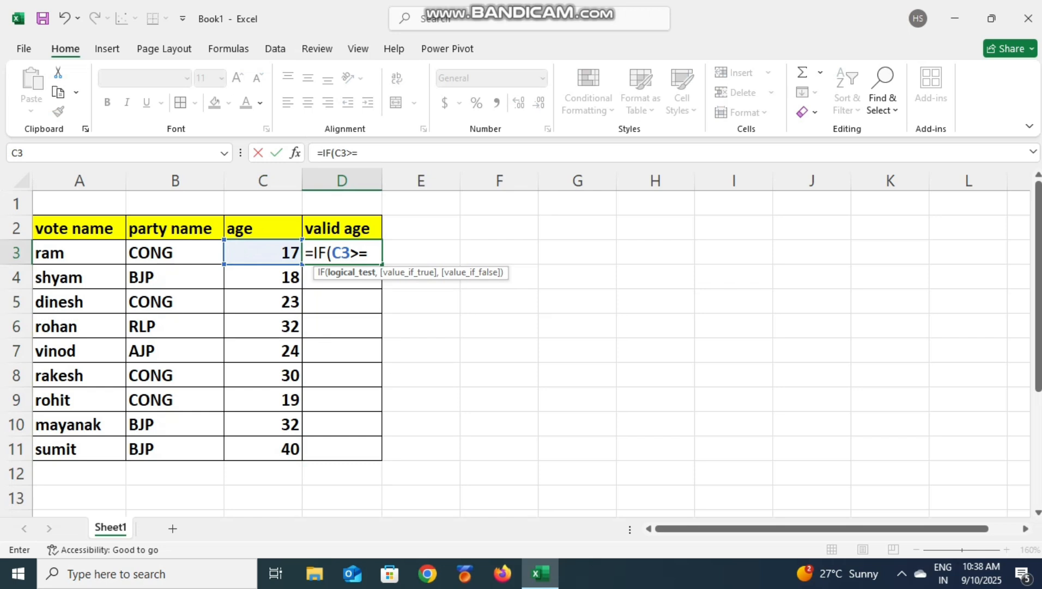
type("18,\"")
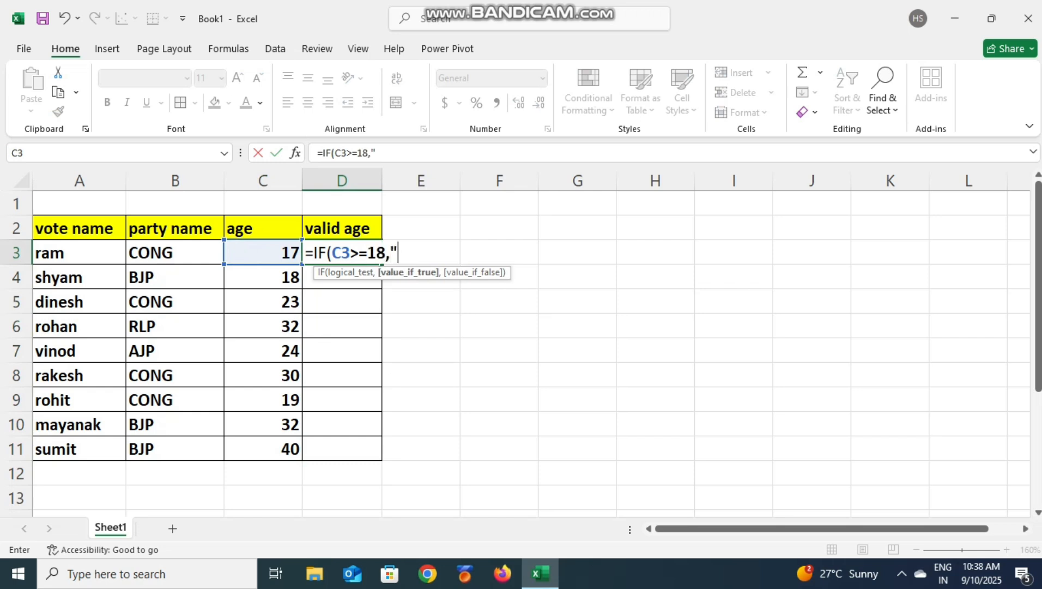
type("TRUE")
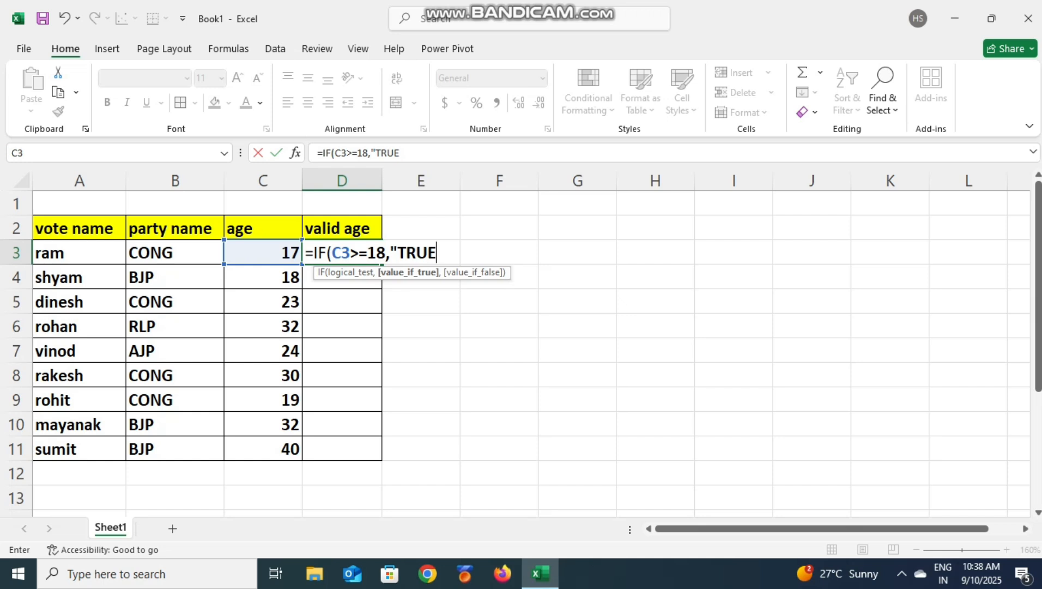
type("\",")
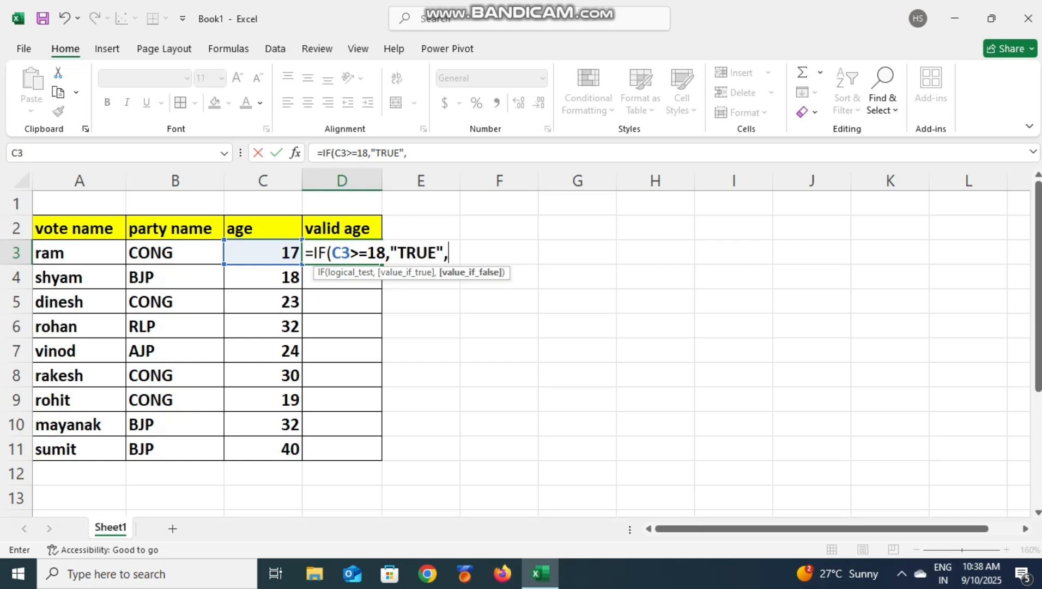
Complete D3's formula with a nested IF that returns "FALSE" when C3<=18.
type("IF(")
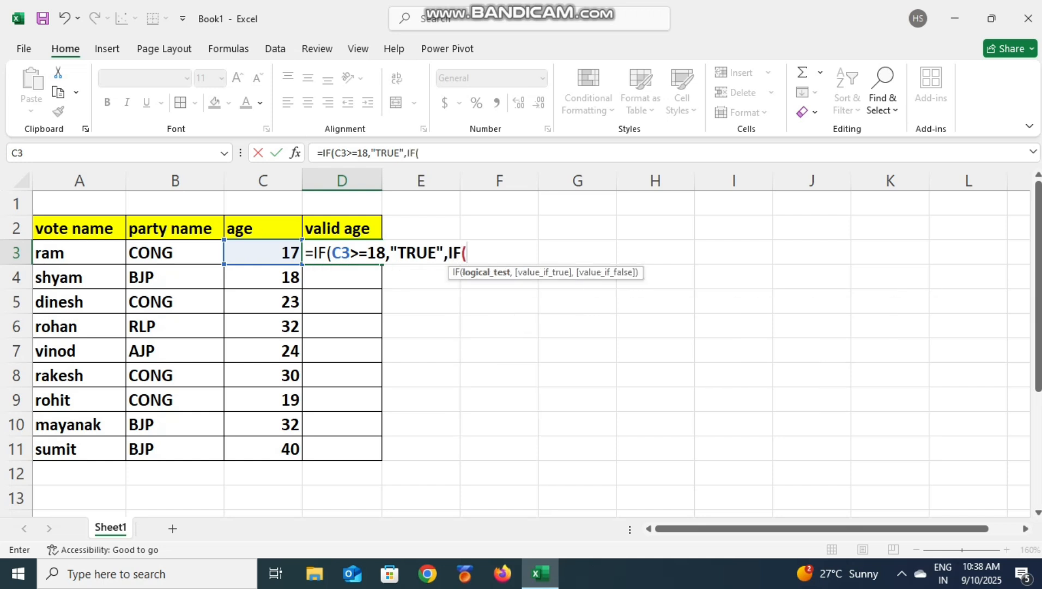
key("Left")
type("<")
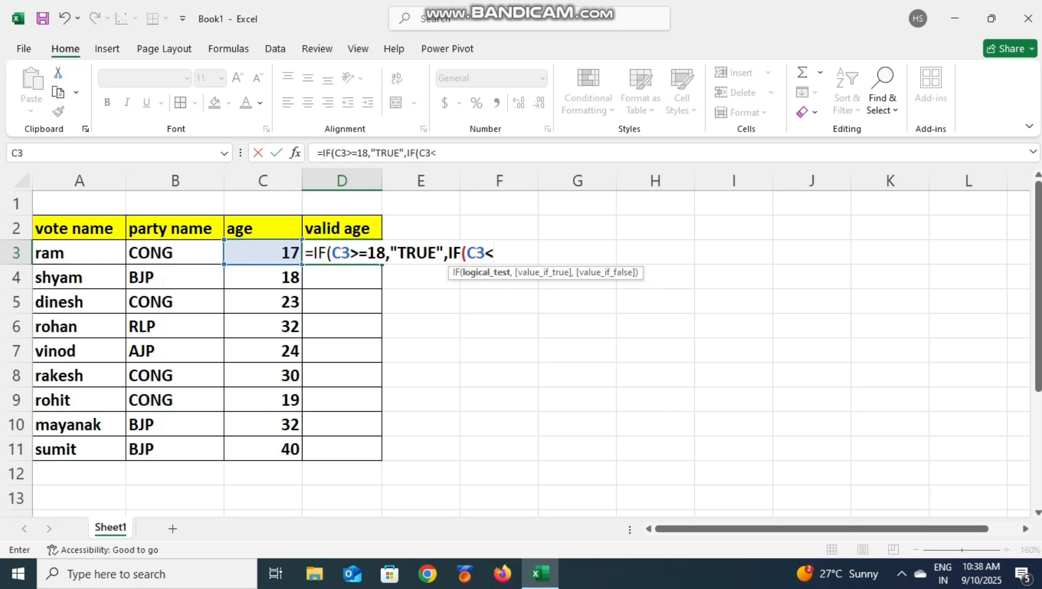
type("=18,")
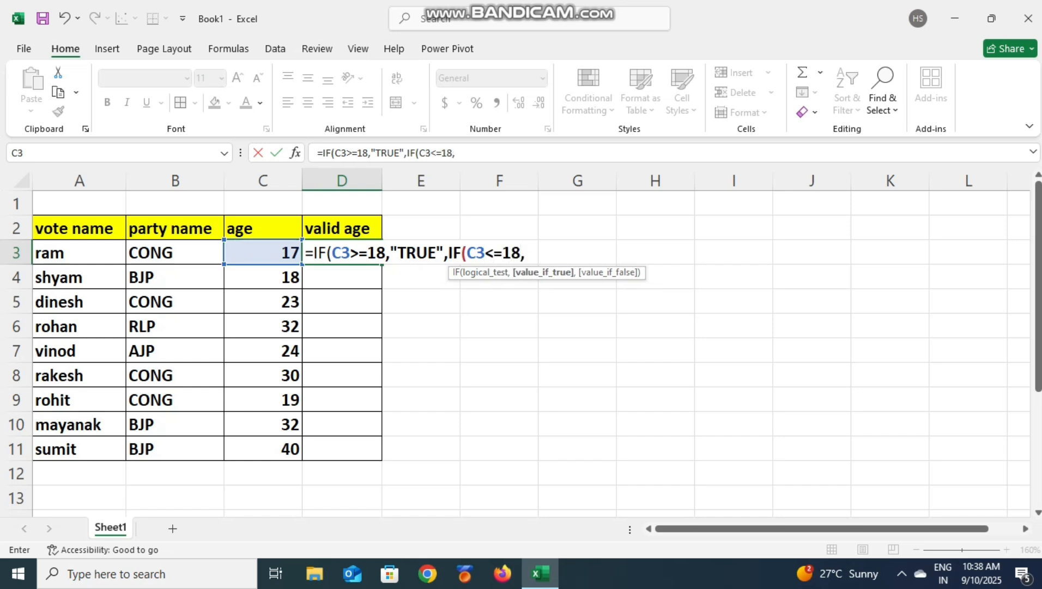
type("\"FASLS")
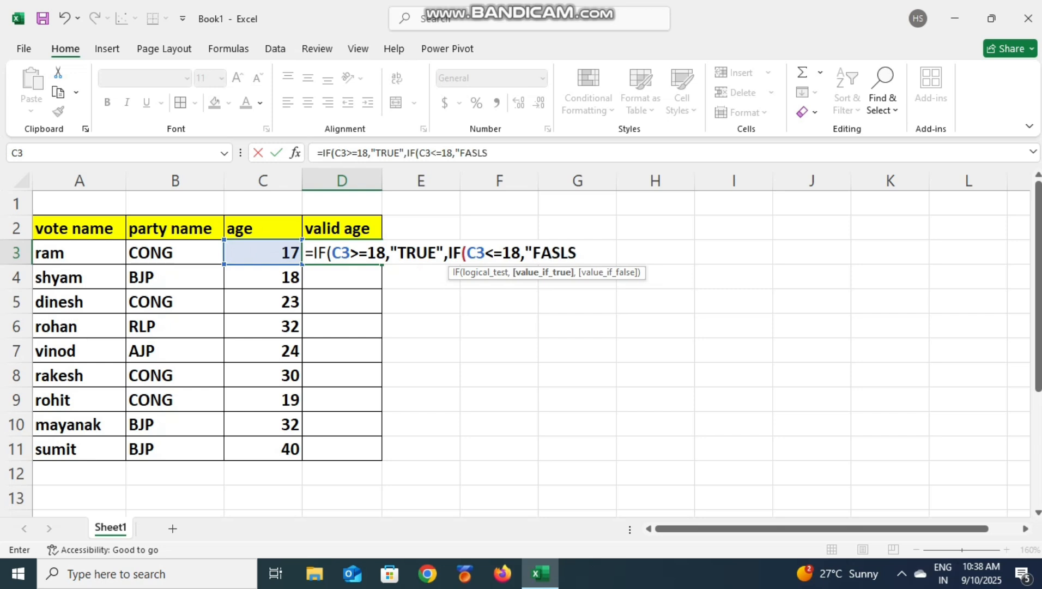
key("BackSpace")
key("BackSpace")
key("BackSpace")
type("LSE\"))")
key("Return")
key("Up")
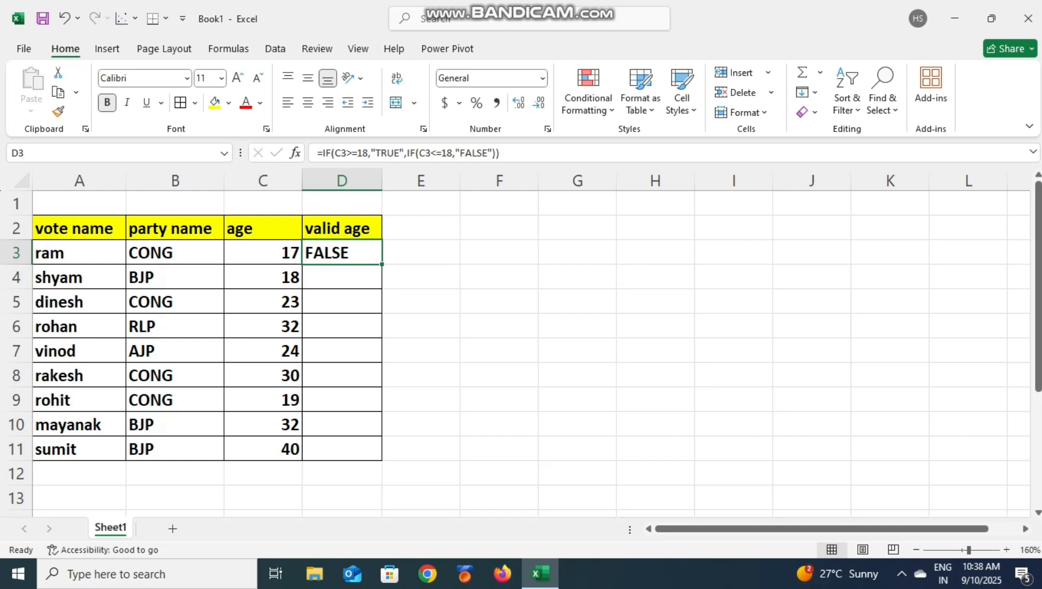
Fill the D3 formula down through D11.
double_click(382, 264)
left_click(341, 326)
Set the age in C3 to 18.
left_click(263, 252)
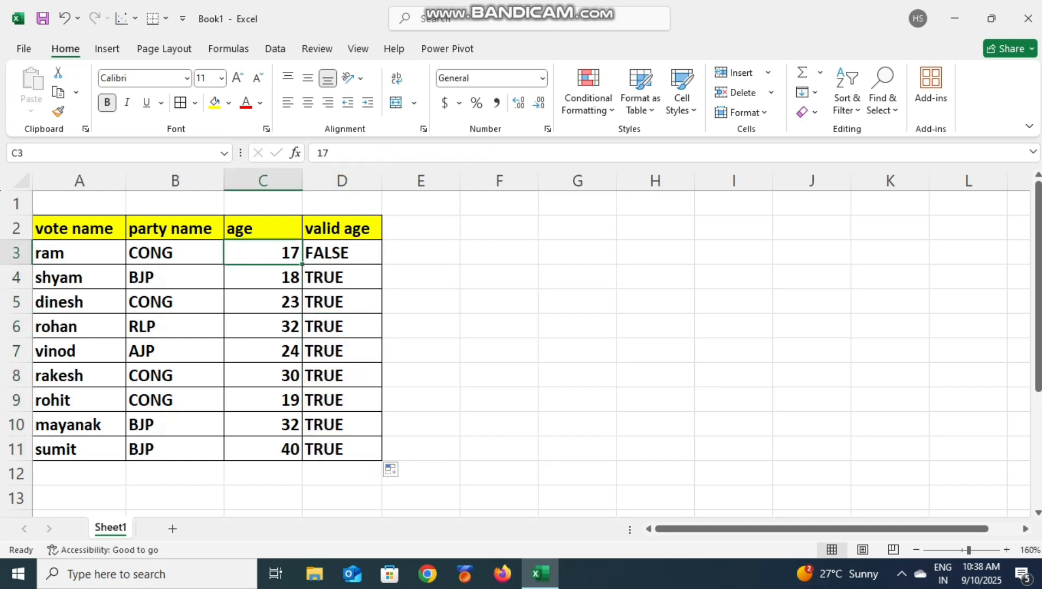
type("18")
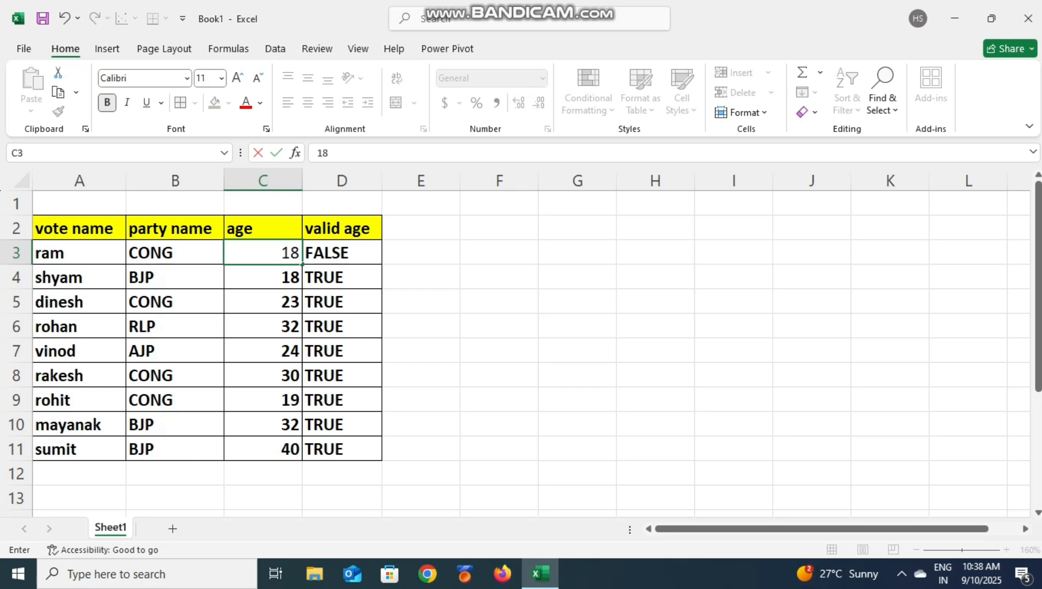
key("Return")
key("Right")
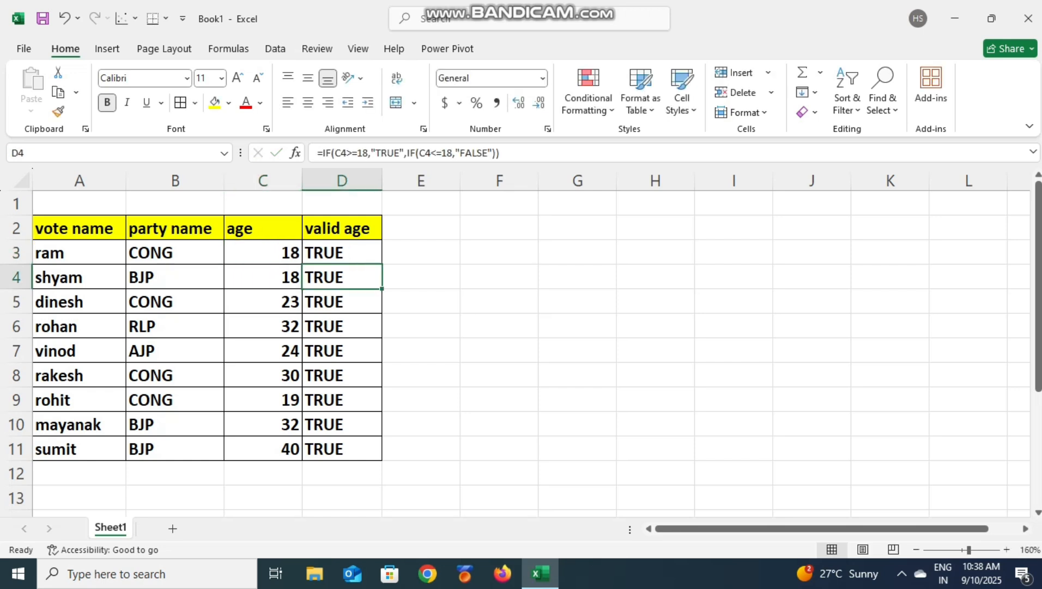
Set the age in C3 to 23.
key("Up")
key("Left")
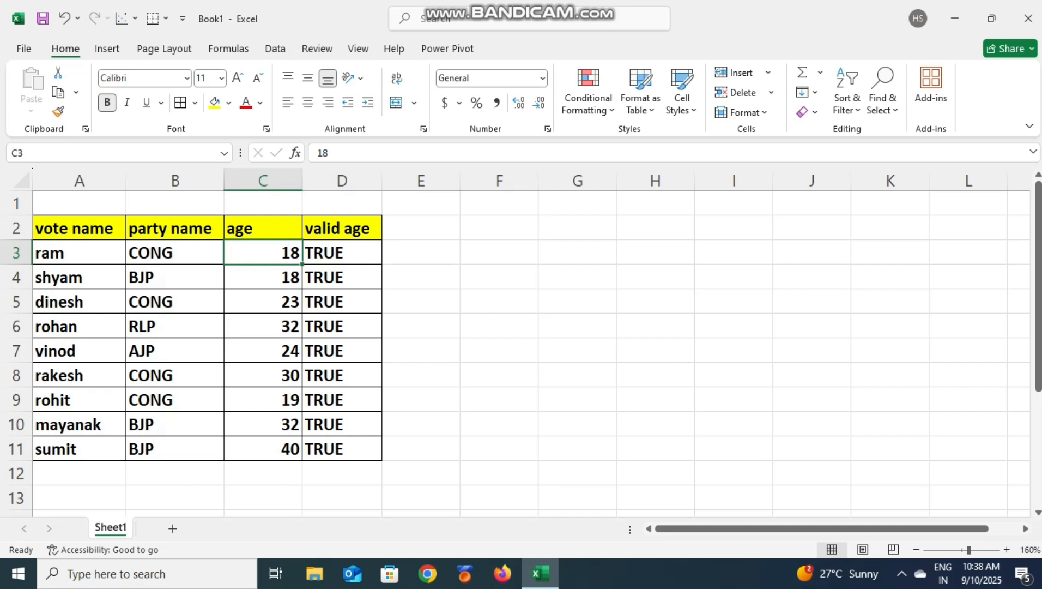
type("23")
key("Return")
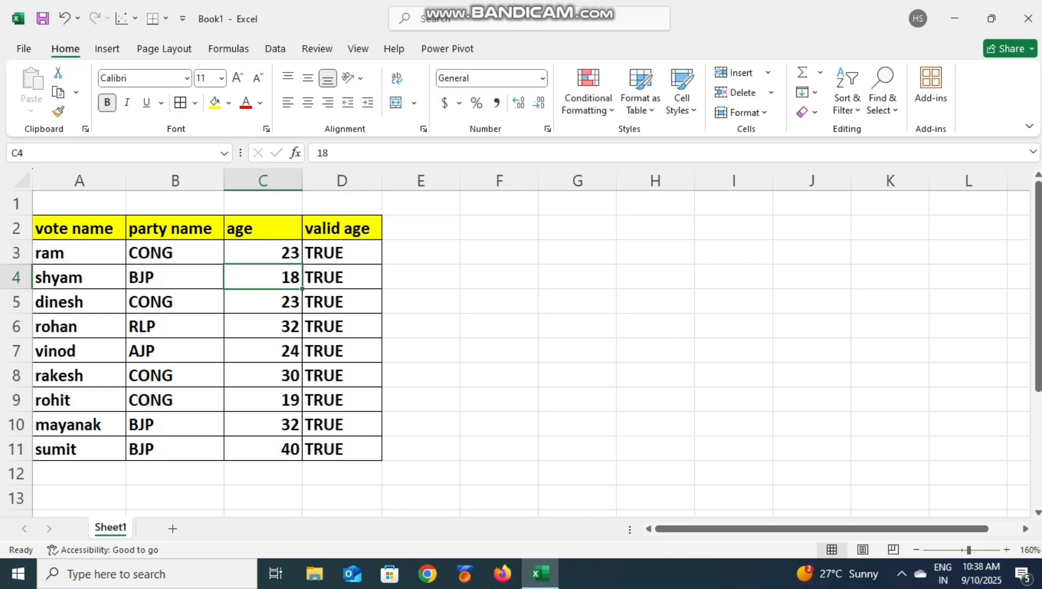
Remove the word TRUE from D3's formula, keeping the empty quotation marks.
key("Right")
key("Up")
key("Right")
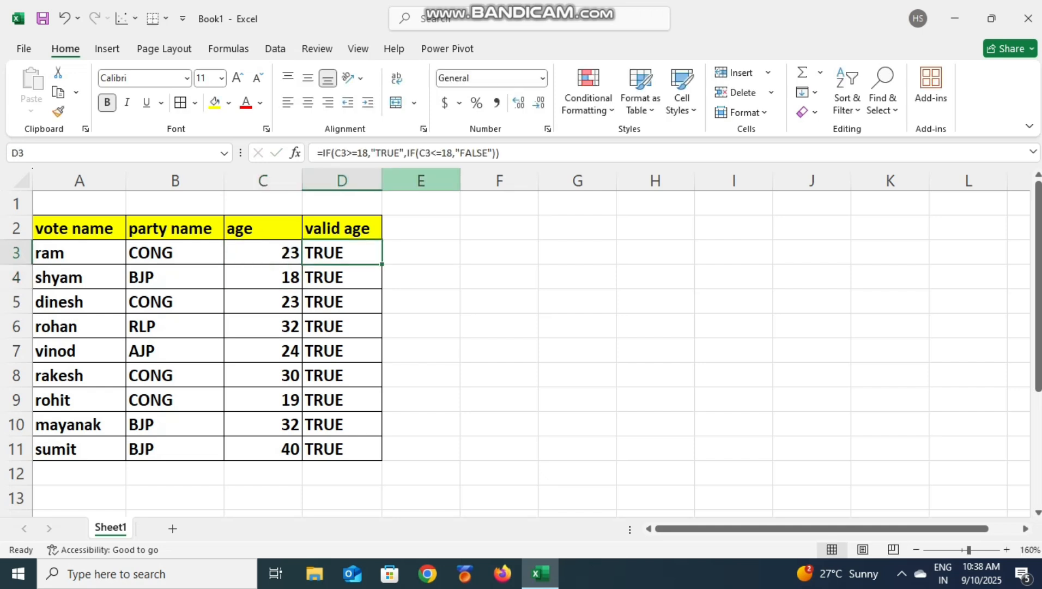
key("Left")
key("F2")
left_click(394, 152)
key("Right")
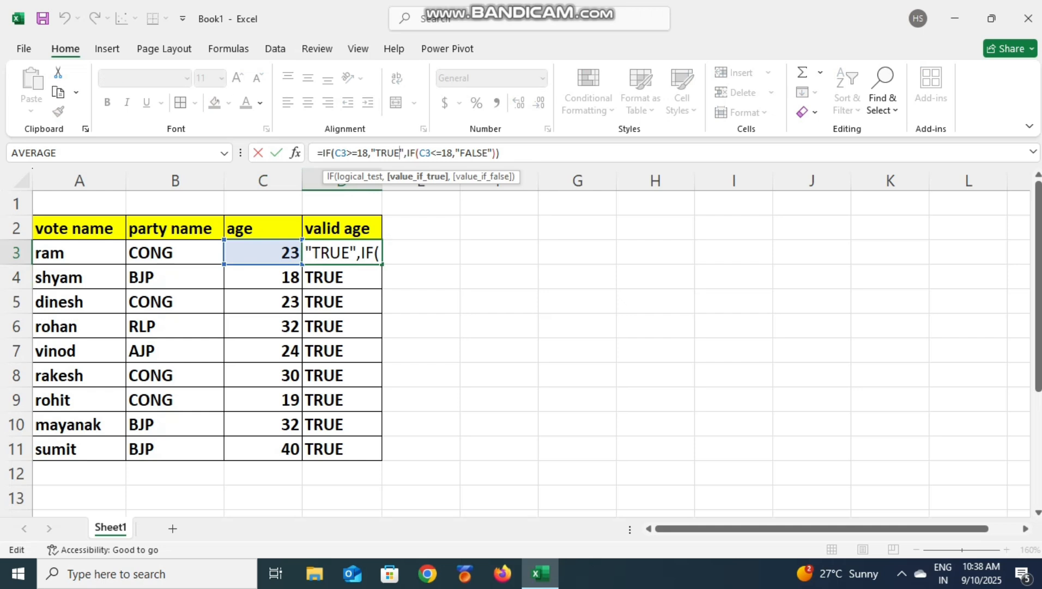
key("BackSpace")
key("BackSpace")
key("BackSpace")
key("BackSpace")
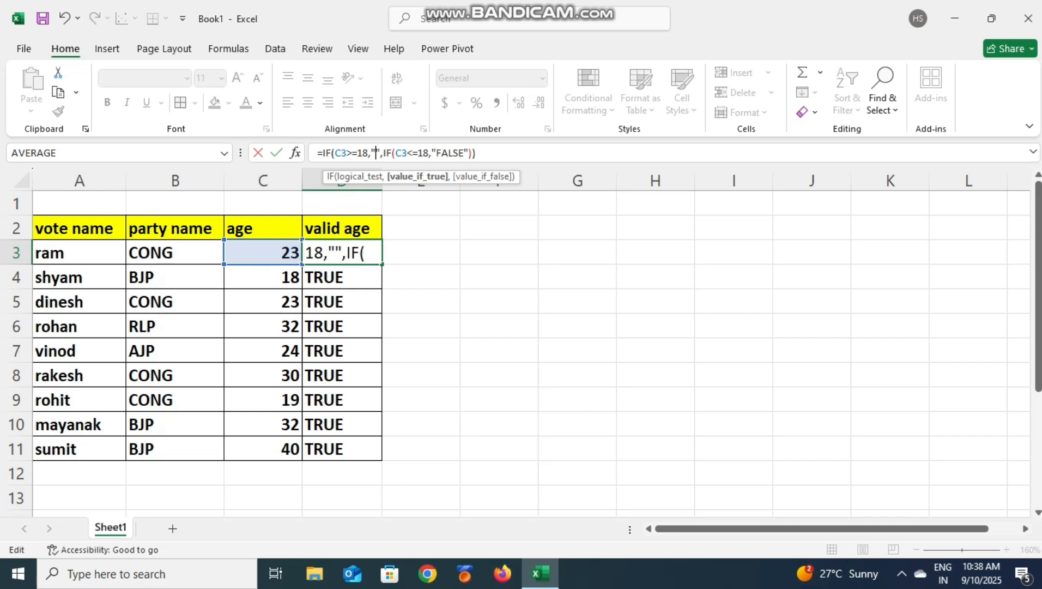
Try to find an emoji for the C3>=18 result by searching for RIGHT, and remove the search text.
key("super+period")
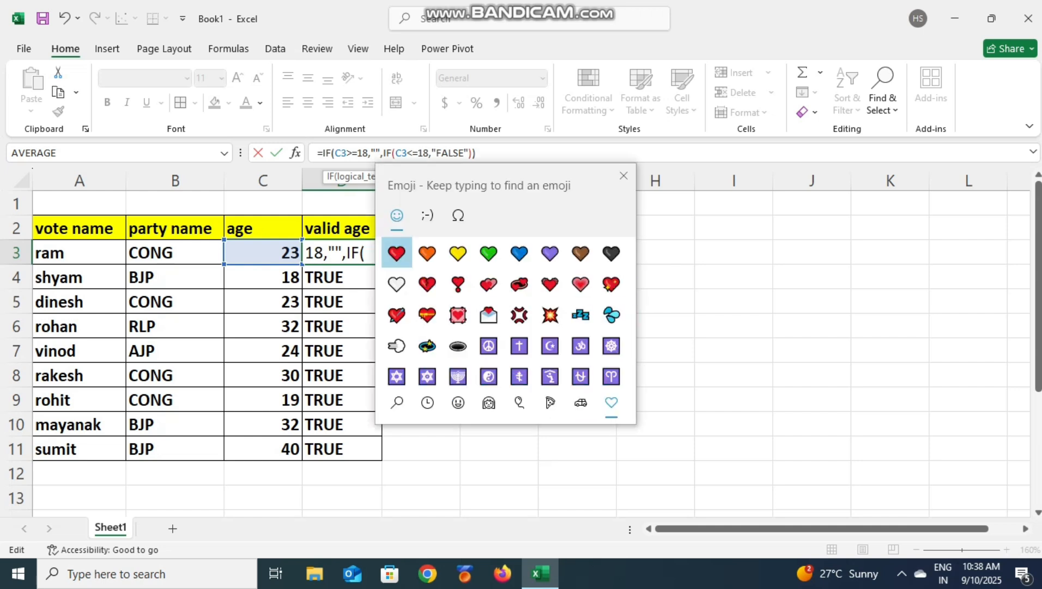
type("RIGHT")
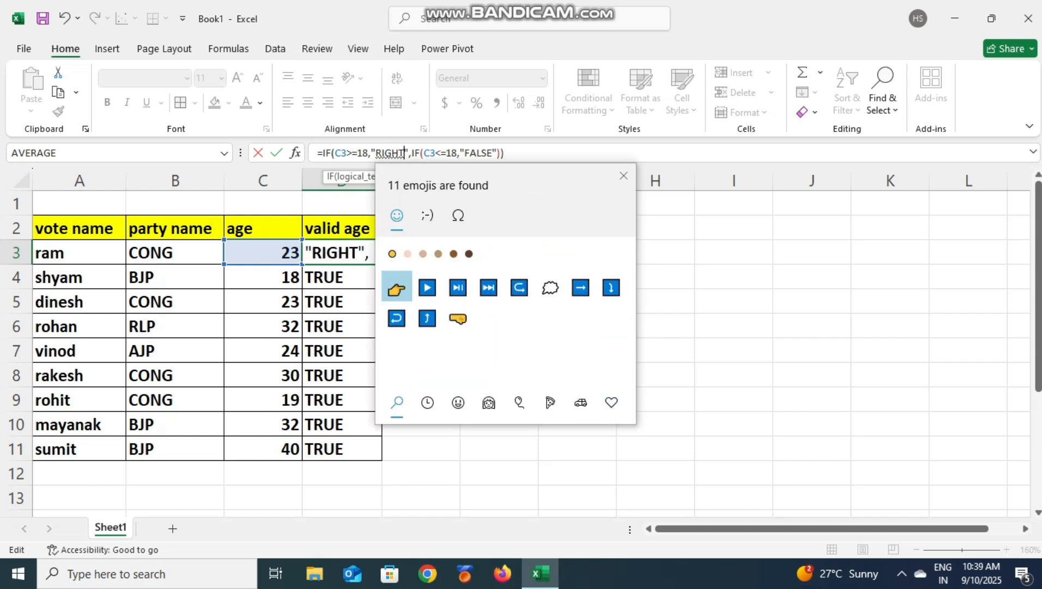
key("BackSpace")
key("BackSpace")
key("BackSpace")
key("BackSpace")
key("BackSpace")
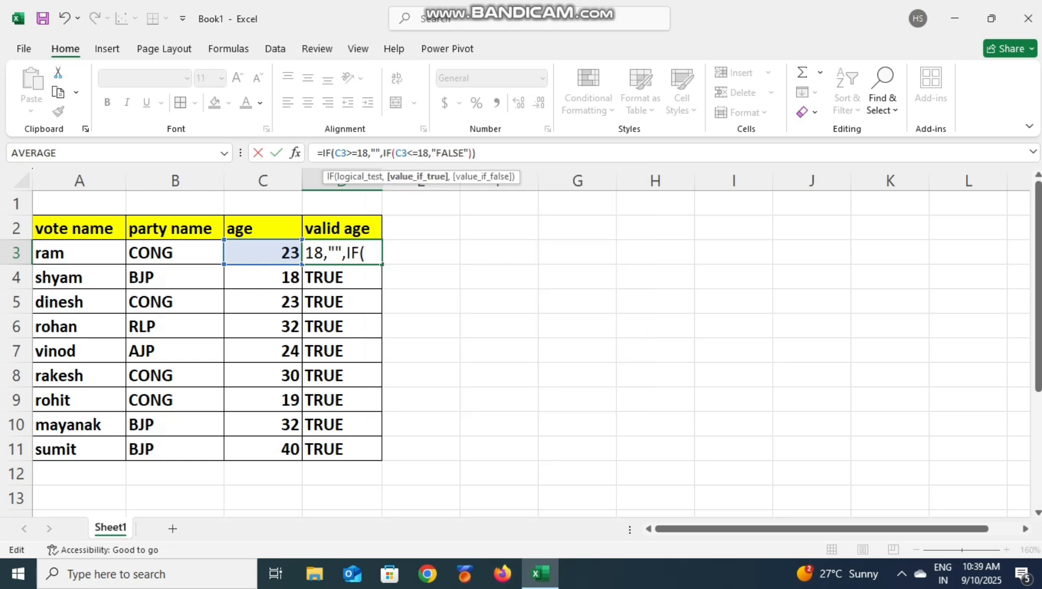
Insert the check mark emoji between the empty quotation marks as the C3>=18 result in D3's formula.
key("super+period")
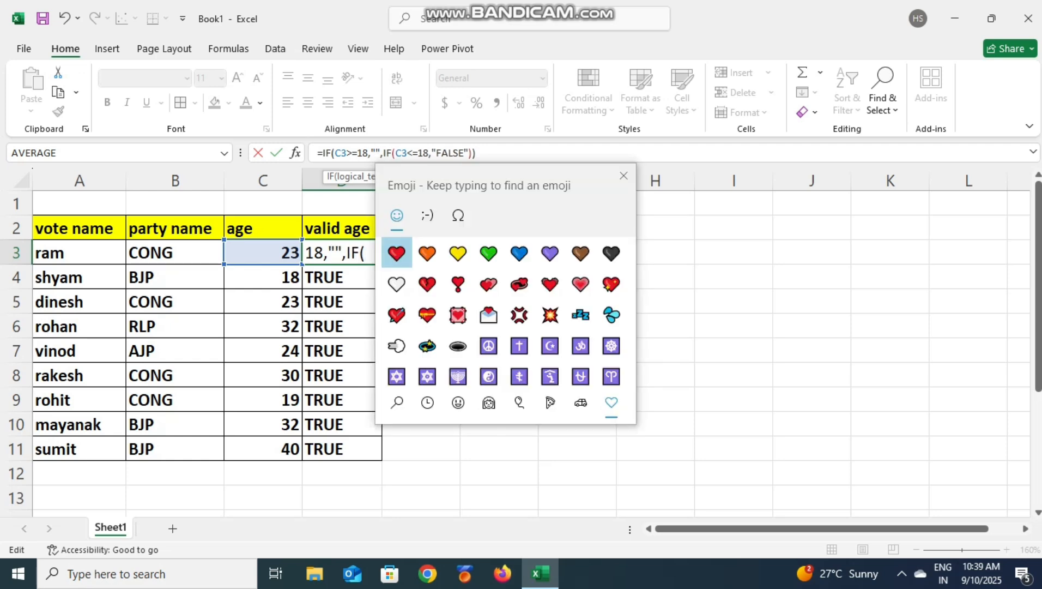
scroll(489, 336, "down", 7)
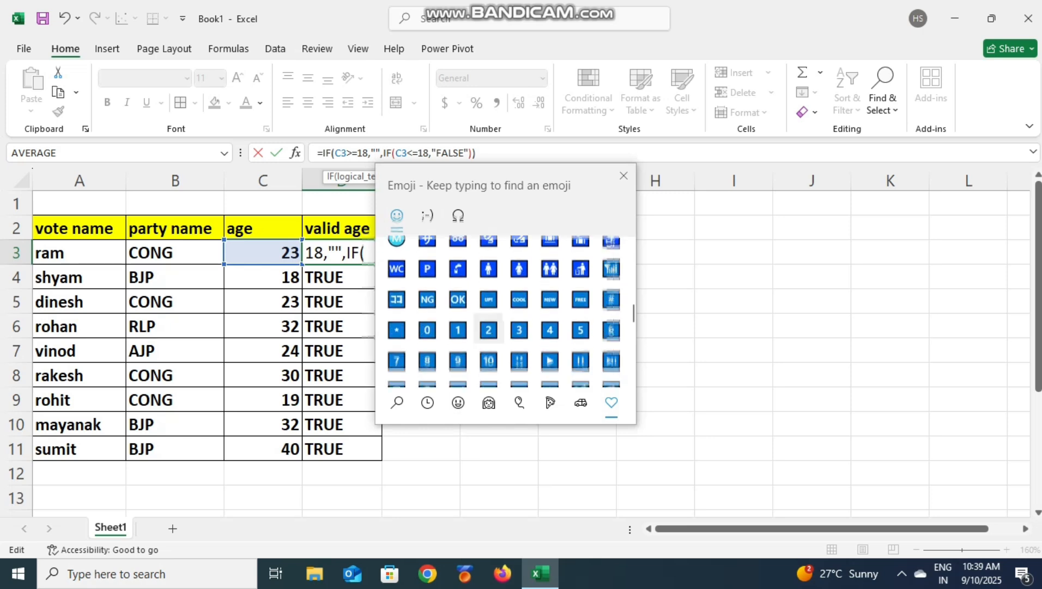
scroll(504, 314, "down", 8)
scroll(505, 314, "up", 3)
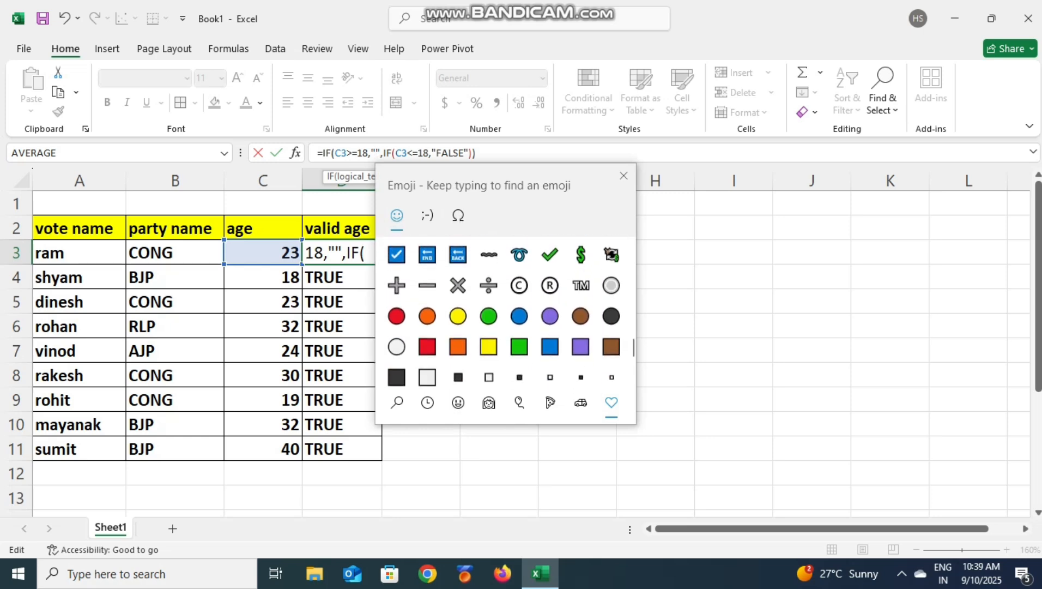
left_click(549, 254)
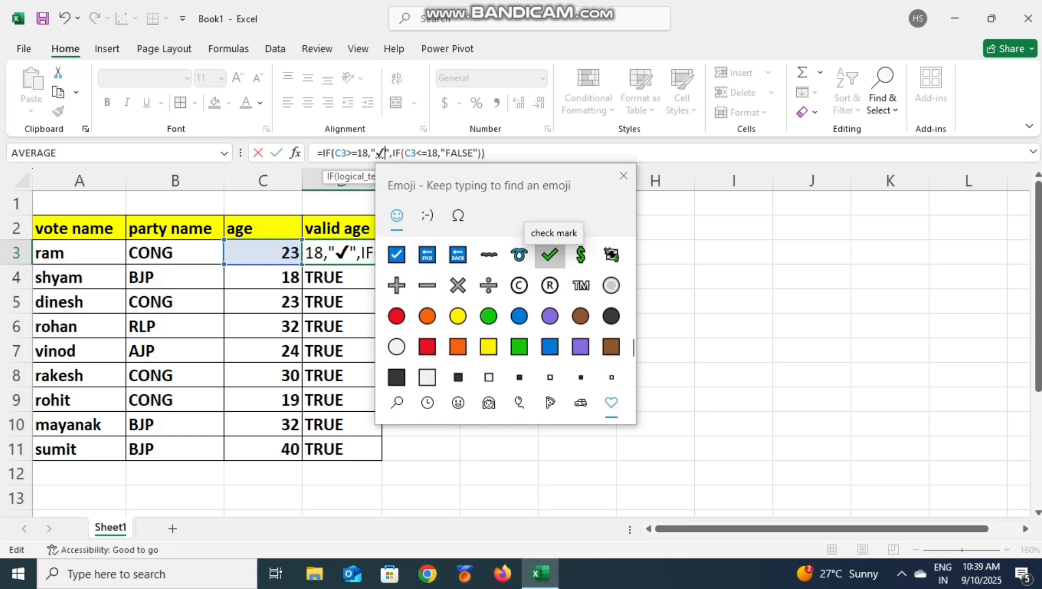
left_click(623, 175)
Remove the word FALSE from the nested IF in D3's formula, keeping the quotation marks.
left_click(462, 154)
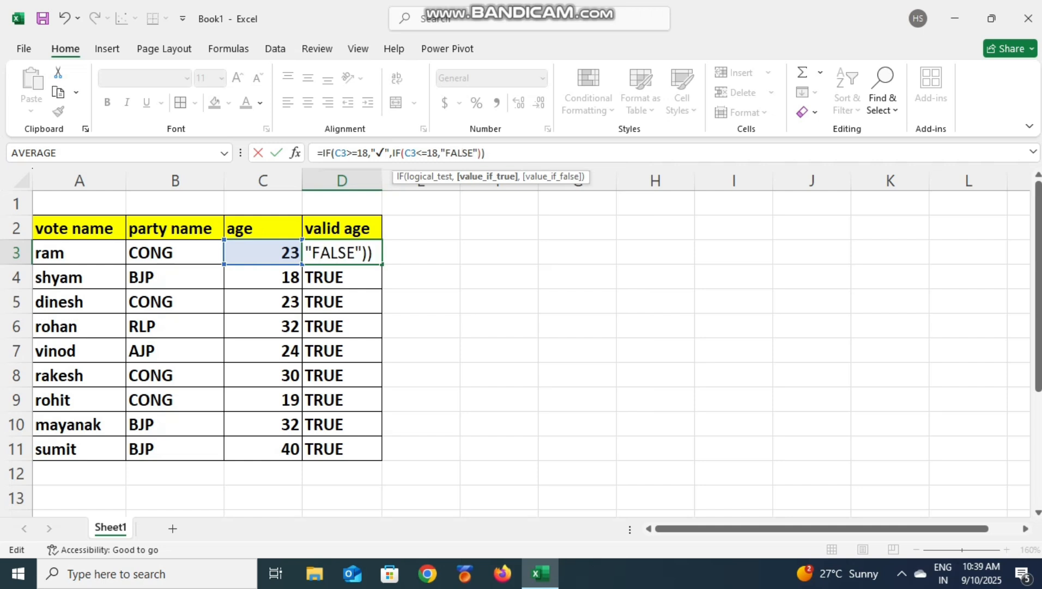
key("BackSpace")
key("BackSpace")
key("BackSpace")
key("BackSpace")
key("BackSpace")
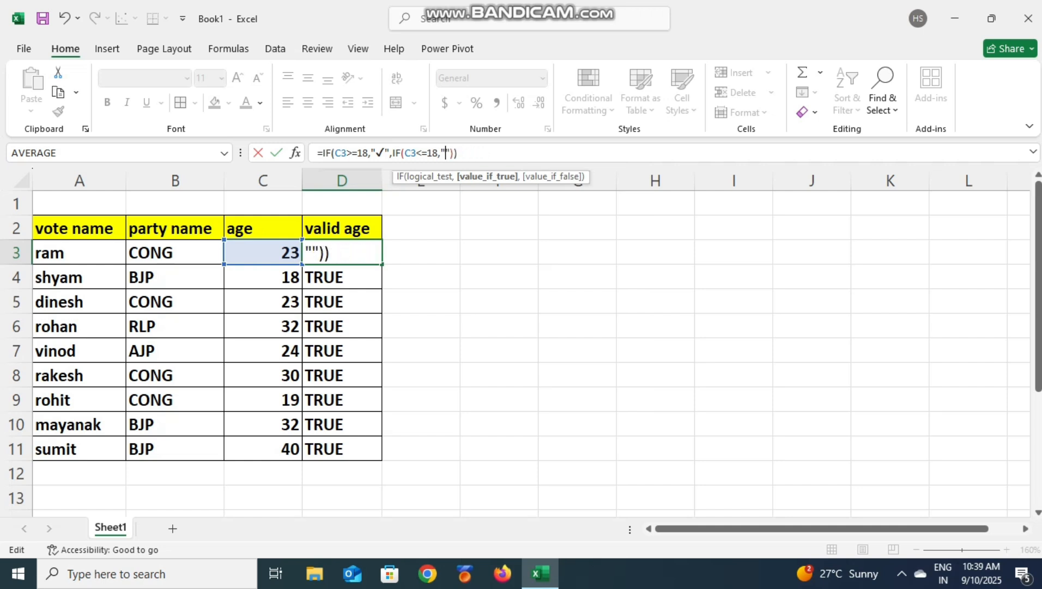
Try to find an emoji for the C3<=18 result by searching for WRONG, and remove the search text.
key("super+period")
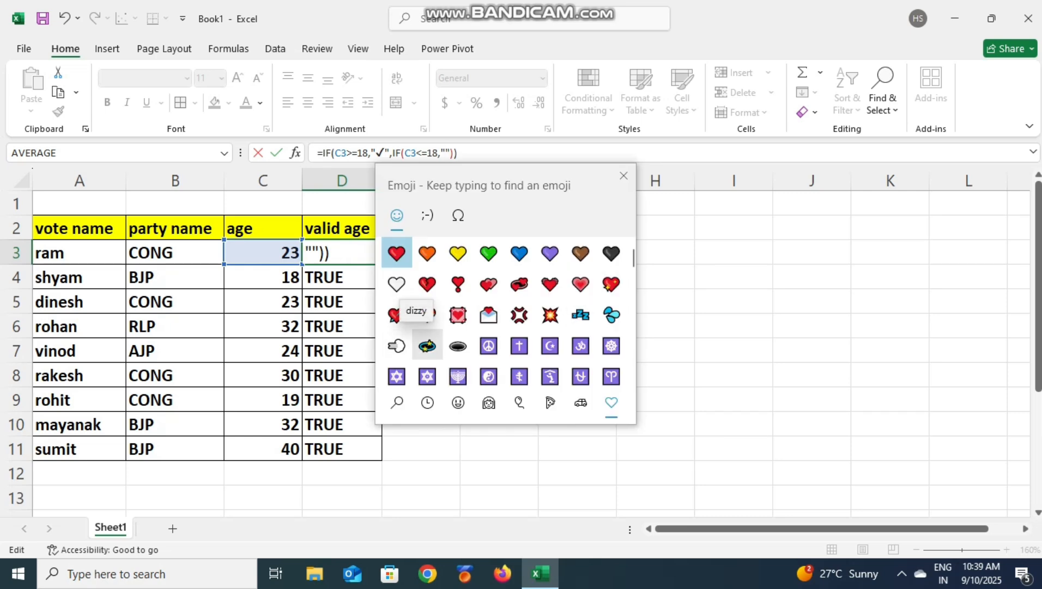
type("WRONG")
key("BackSpace")
key("BackSpace")
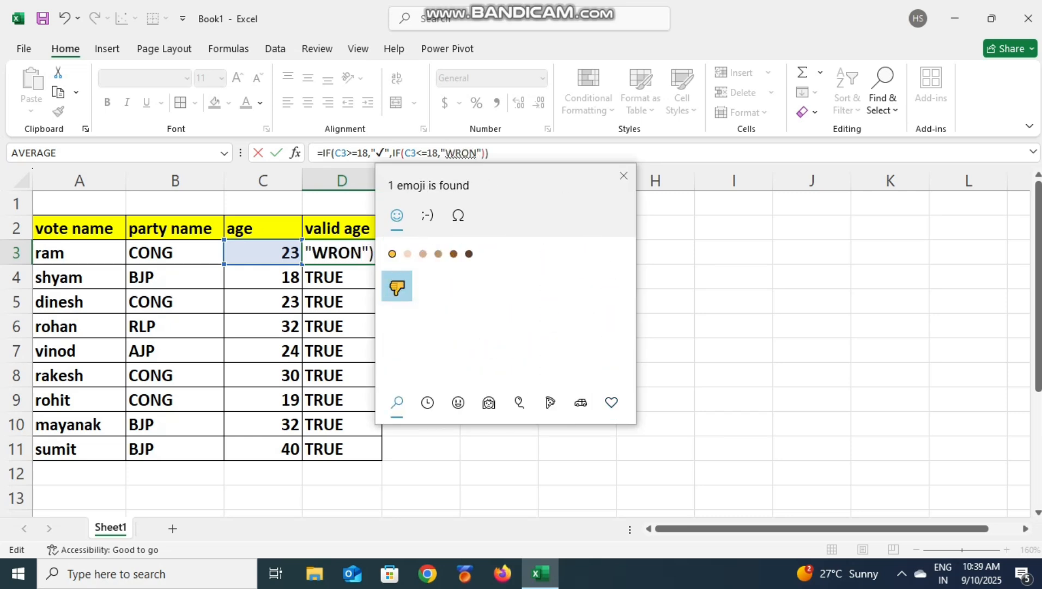
key("BackSpace")
key("BackSpace")
key("BackSpace")
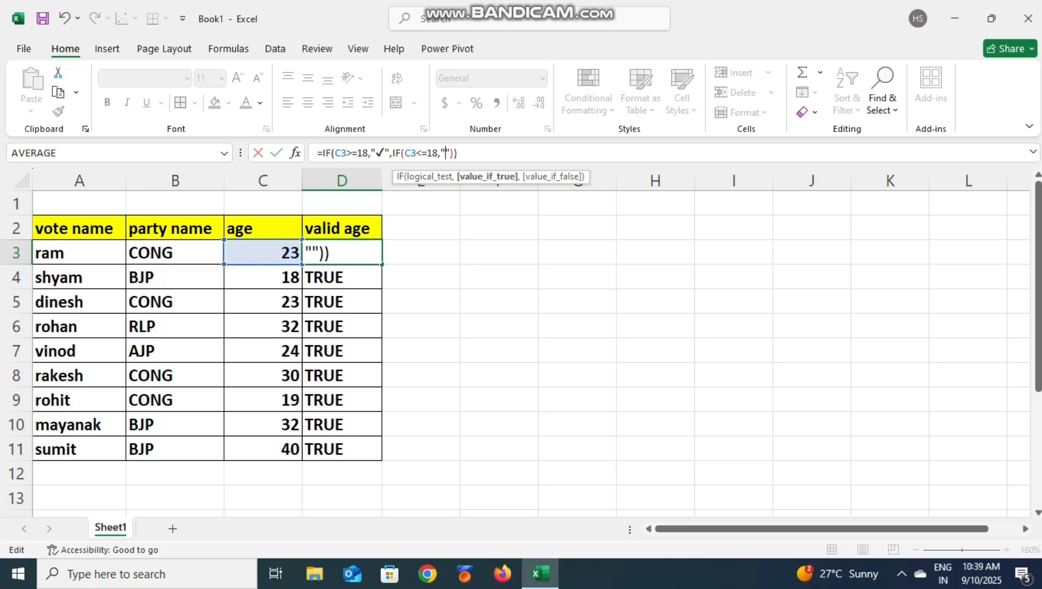
Insert the multiplication-sign (✖) emoji between the empty quotation marks as the C3<=18 result and finish D3's formula.
key("super+period")
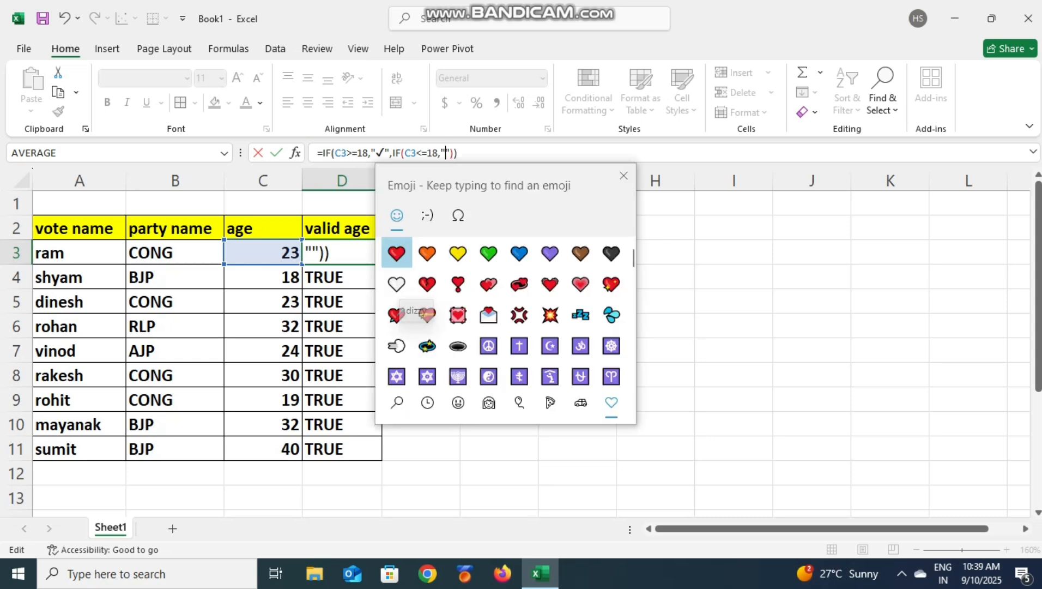
scroll(488, 280, "down", 10)
scroll(489, 280, "down", 10)
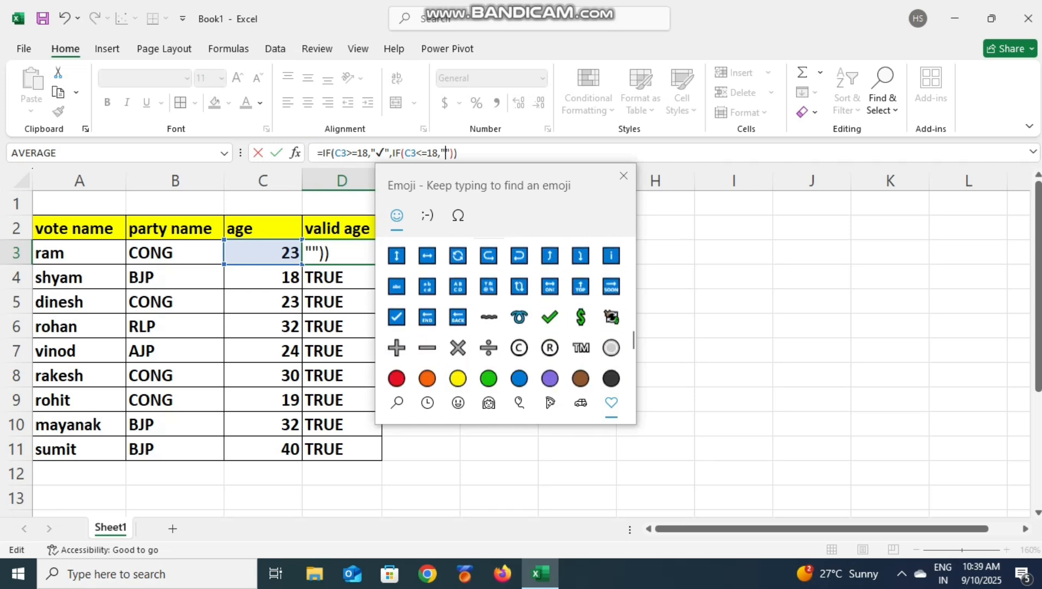
scroll(458, 308, "up", 4)
scroll(458, 308, "up", 2)
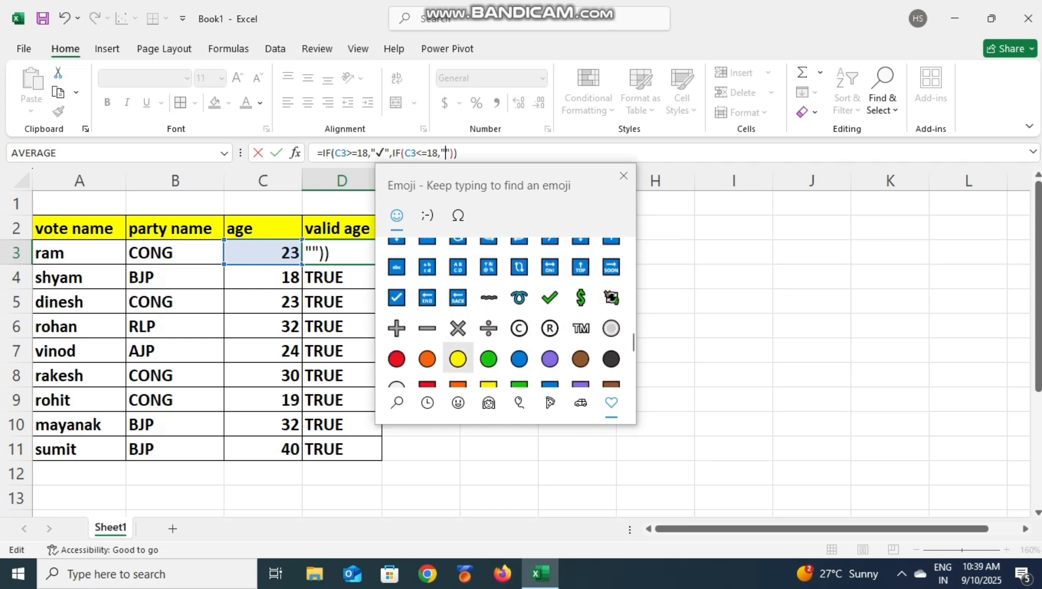
left_click(458, 327)
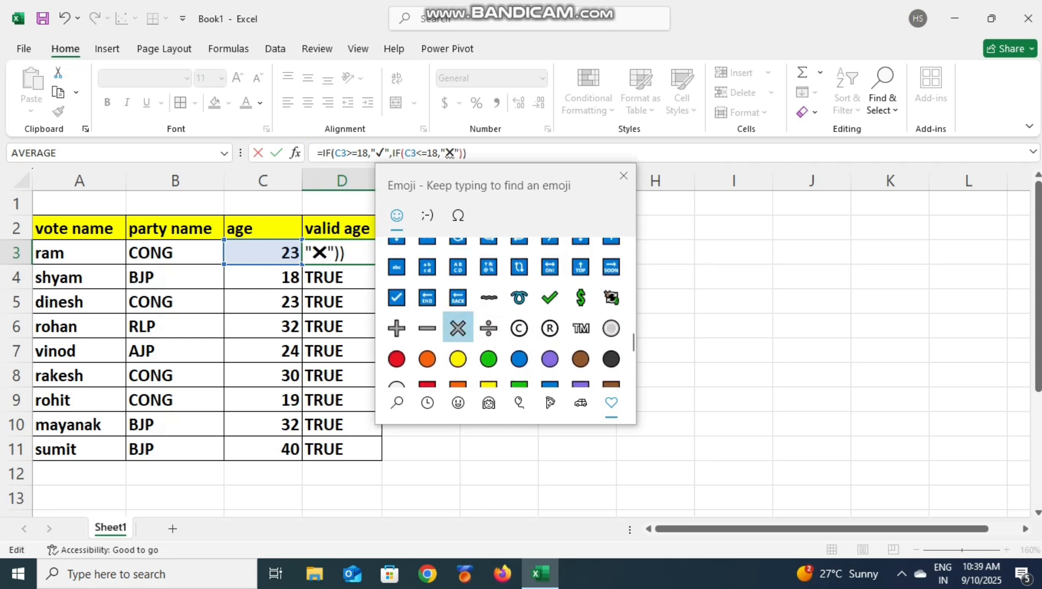
left_click(624, 175)
key("End")
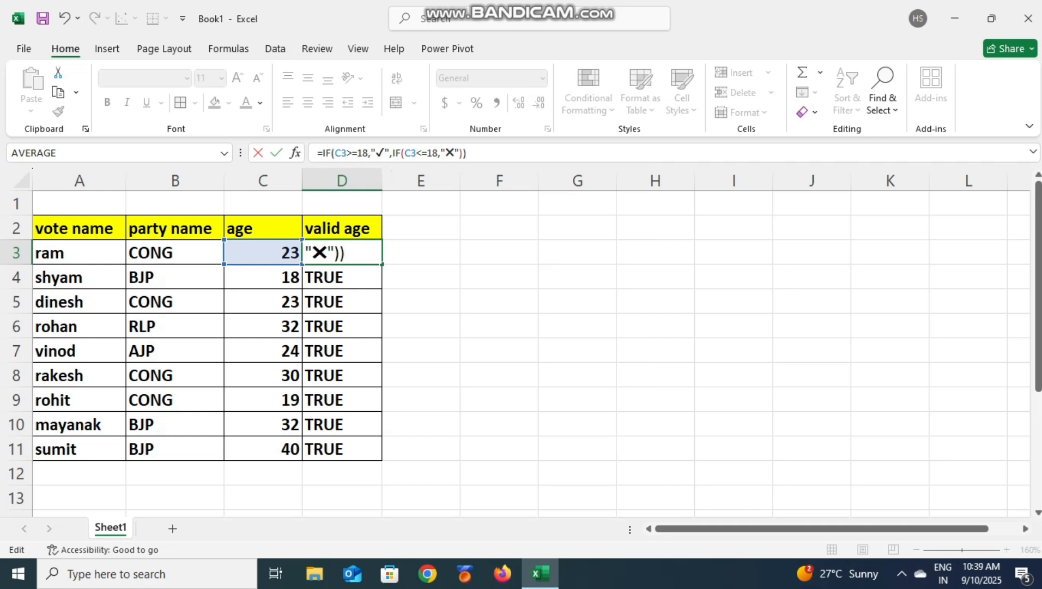
key("Return")
Clear the old results in D4:D11 and fill D3's formula down through D11.
left_click_drag(342, 276, 342, 449)
key("Delete")
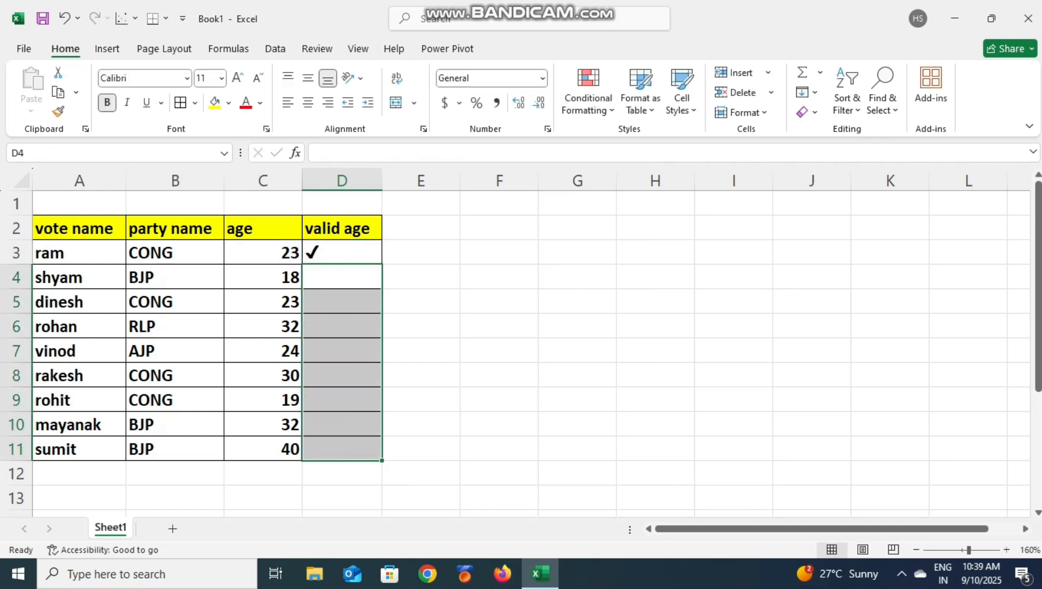
left_click(342, 326)
left_click(341, 252)
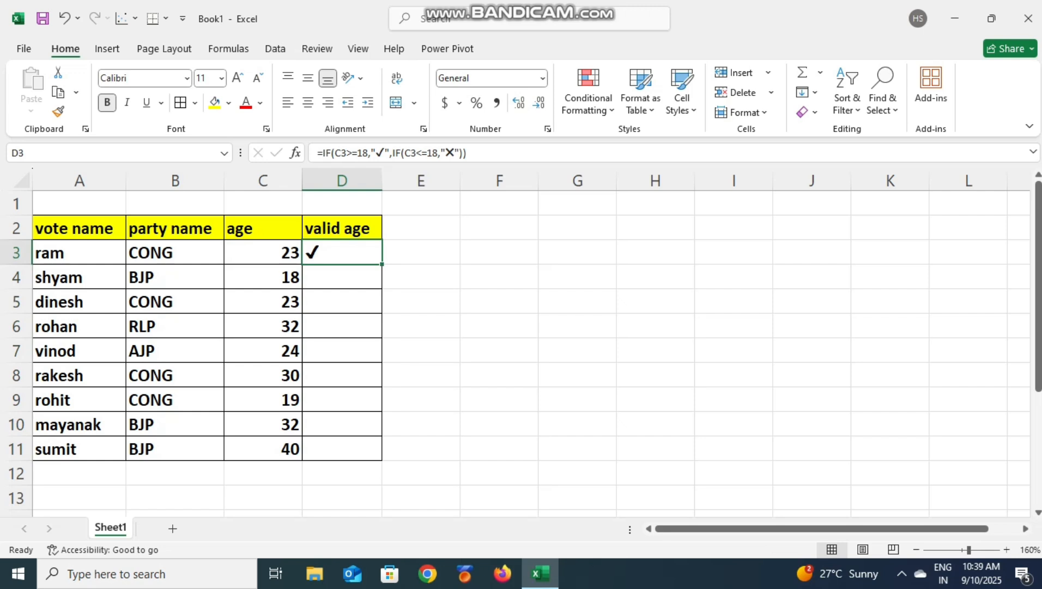
left_click_drag(382, 263, 381, 461)
left_click(499, 423)
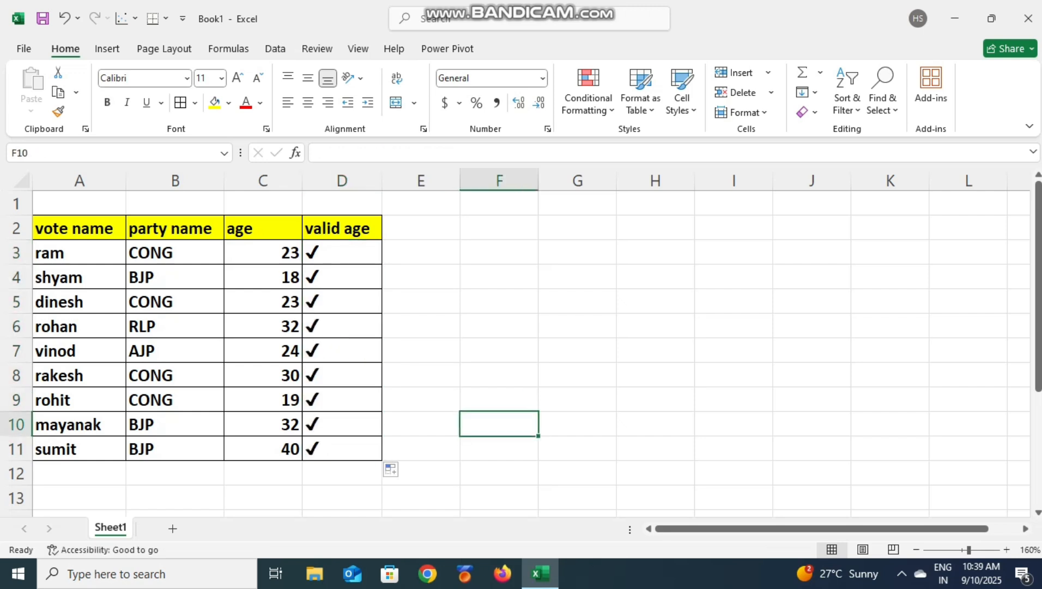
Set the age in cell C5 to 17.
left_click(263, 277)
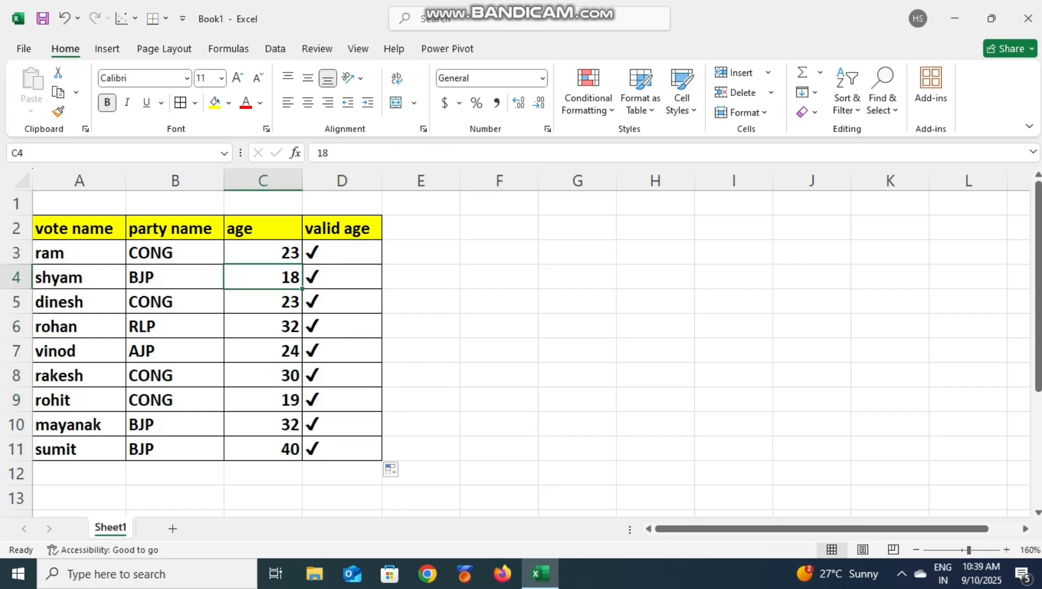
left_click(262, 252)
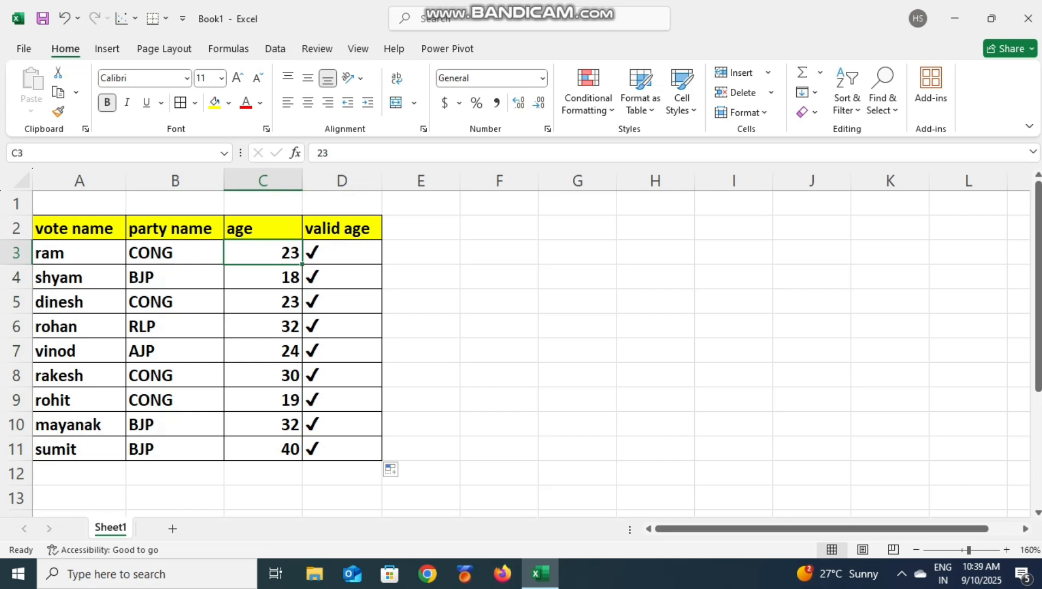
left_click(262, 301)
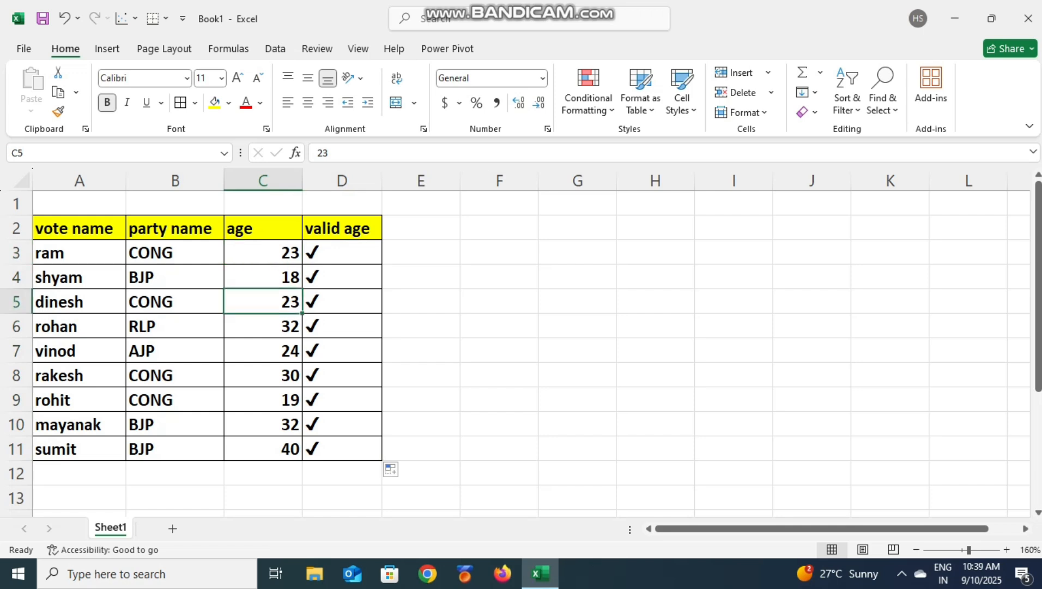
type("17")
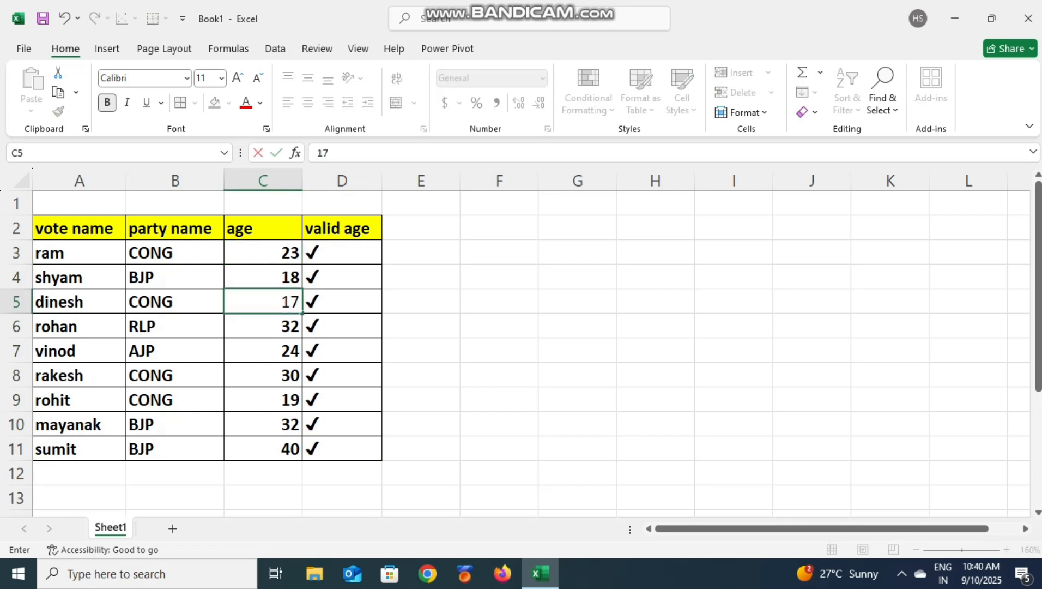
left_click(421, 375)
Merge and center cells A1:D1 above the table's header row.
left_click_drag(342, 448, 79, 227)
scroll(79, 227, "down", 1)
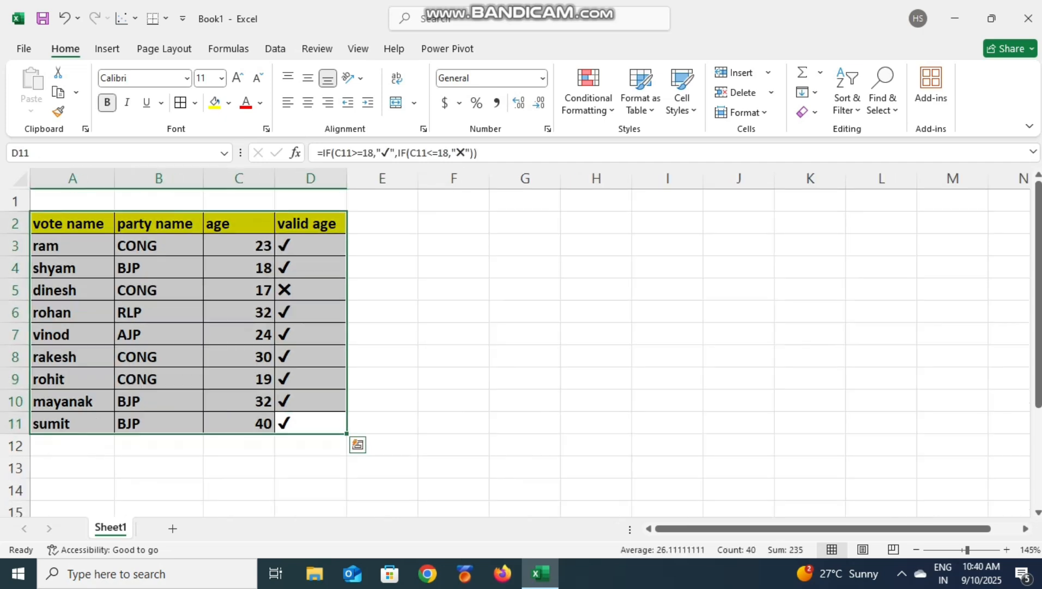
left_click(382, 246)
left_click(72, 202)
left_click_drag(72, 201, 310, 201)
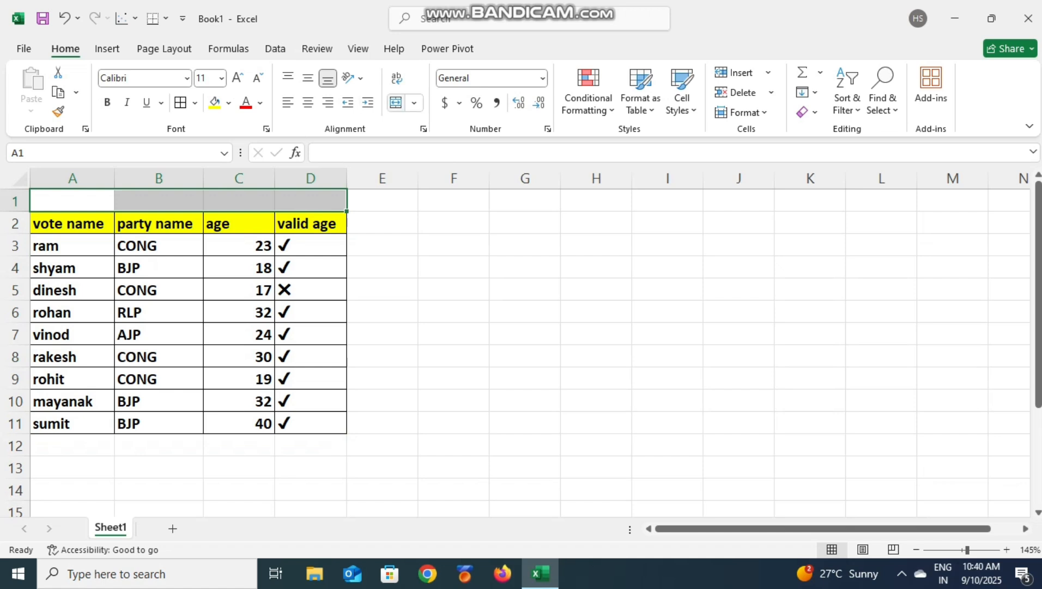
left_click(395, 102)
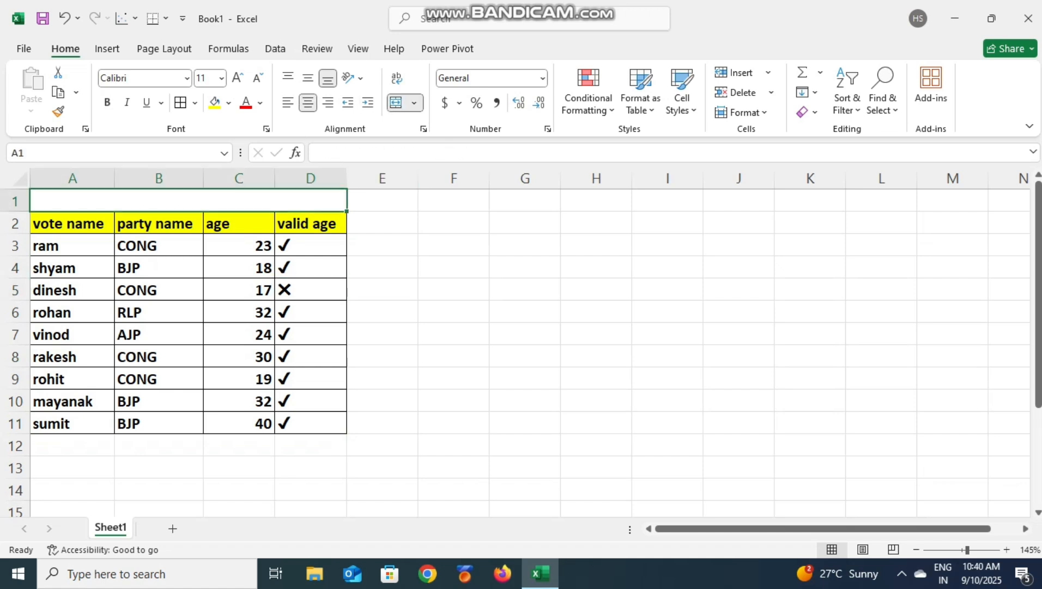
Enter the title VOTING LIST in the merged cell above the table.
type("VLT")
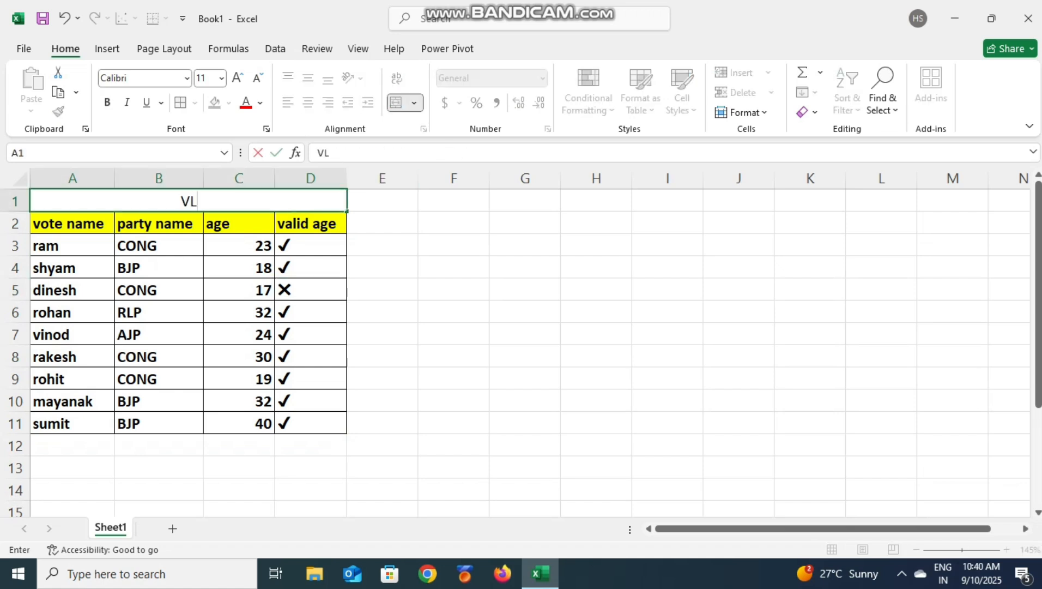
key("BackSpace")
key("BackSpace")
type("O")
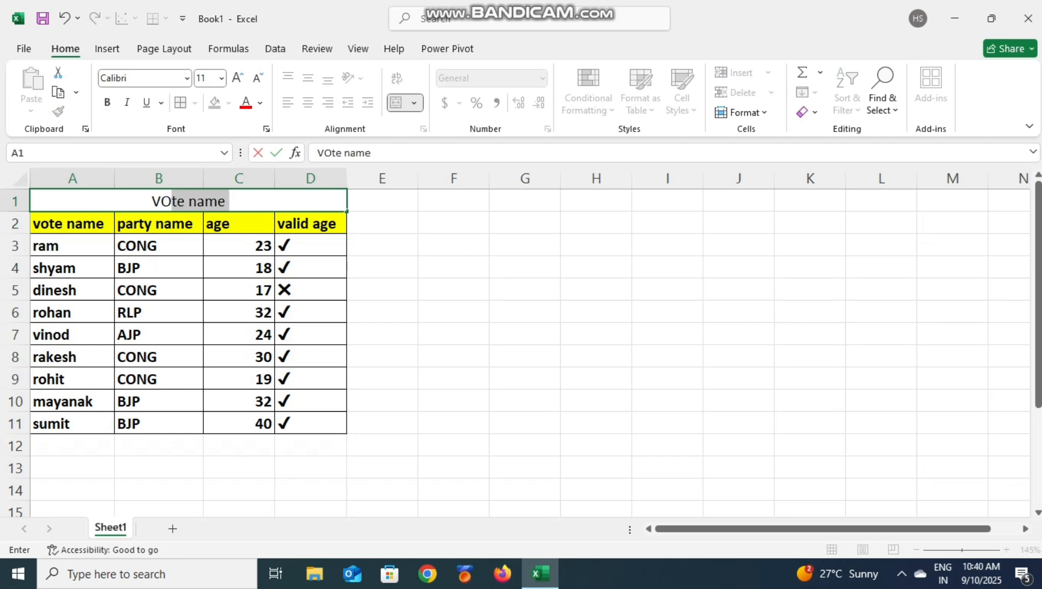
type("TING L")
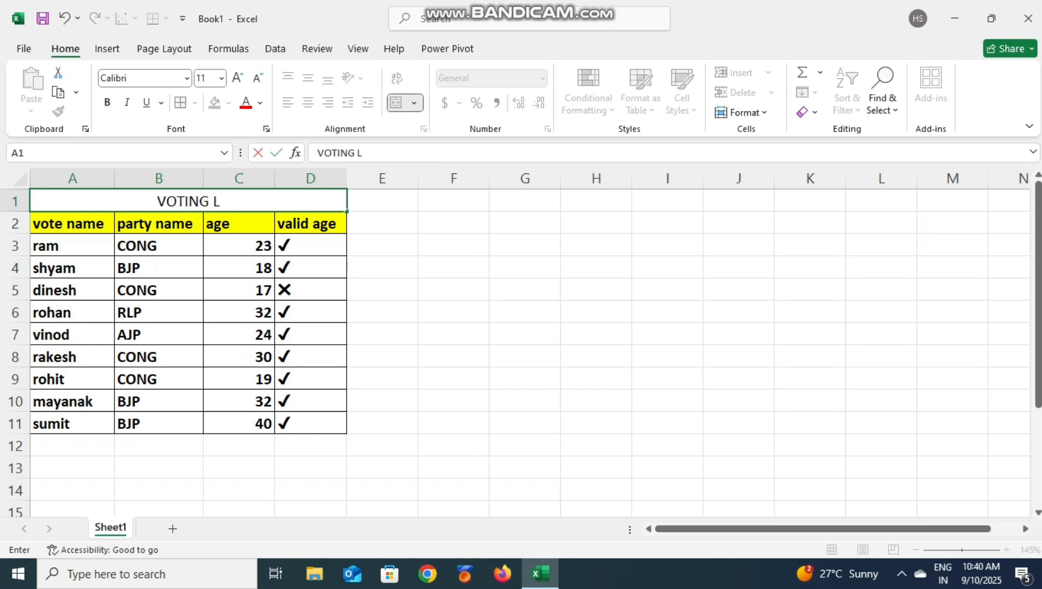
type("IST")
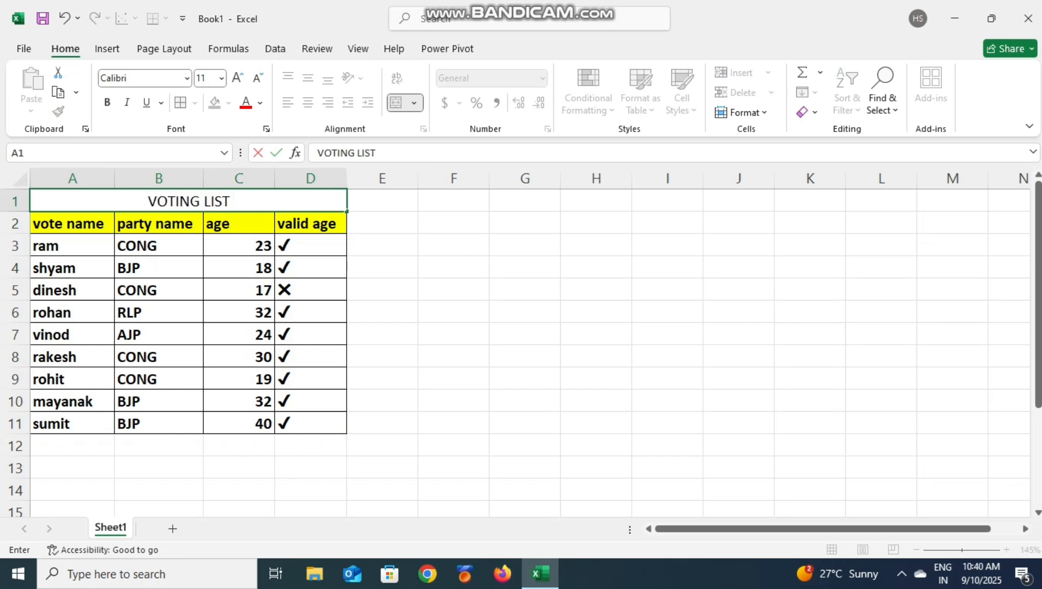
left_click(382, 334)
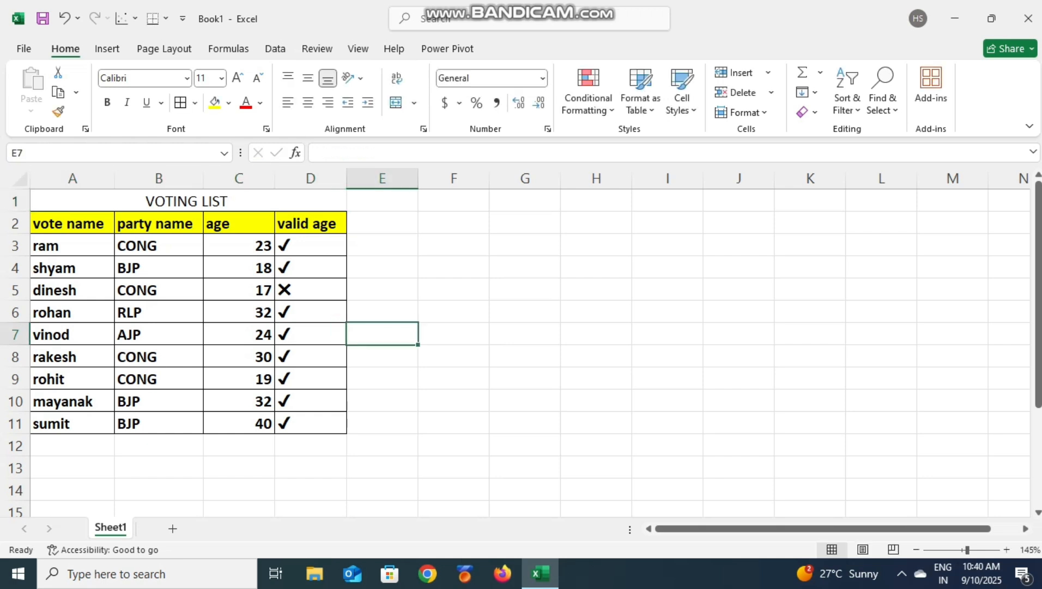
Give the VOTING LIST title cell a black fill and white text.
left_click(240, 201)
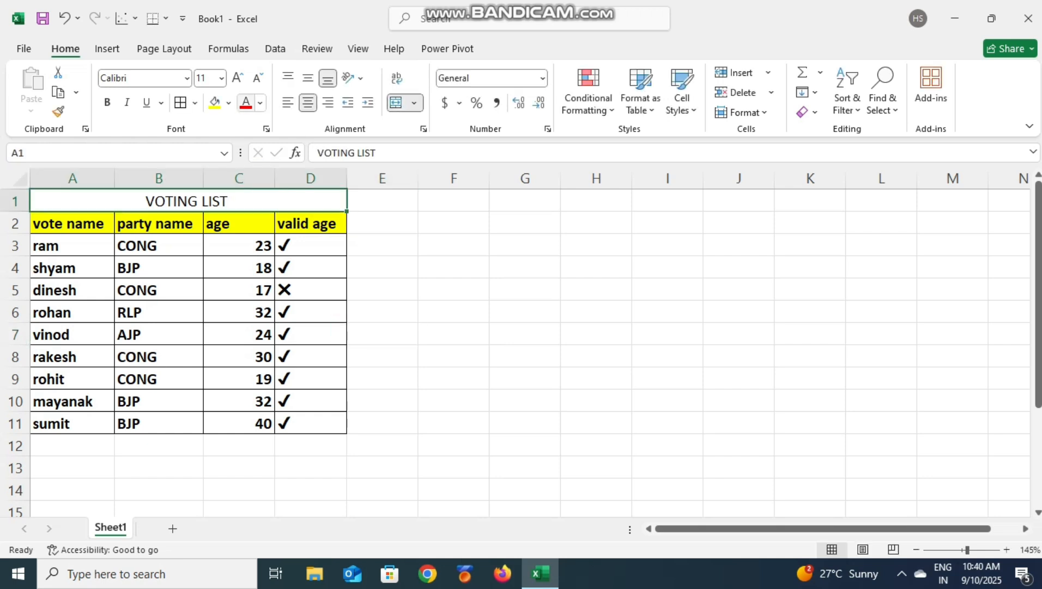
left_click(228, 103)
left_click(238, 179)
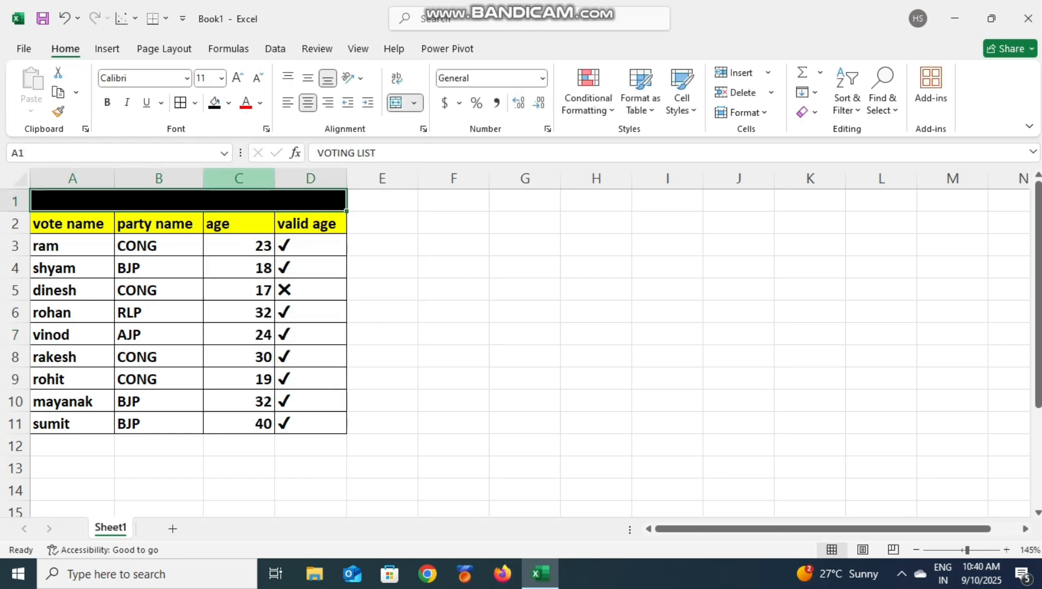
left_click(260, 103)
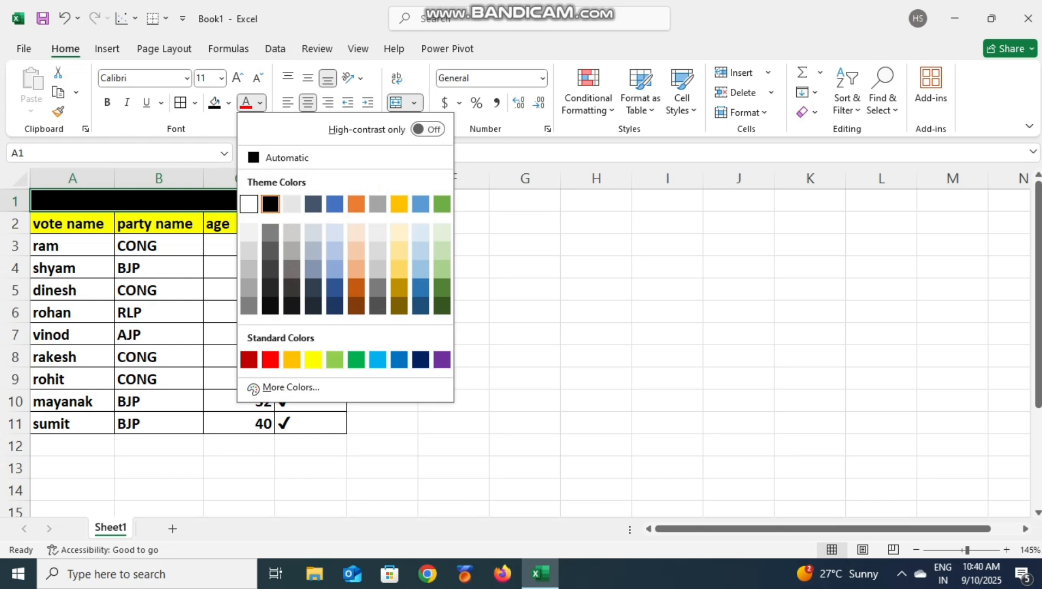
left_click(249, 203)
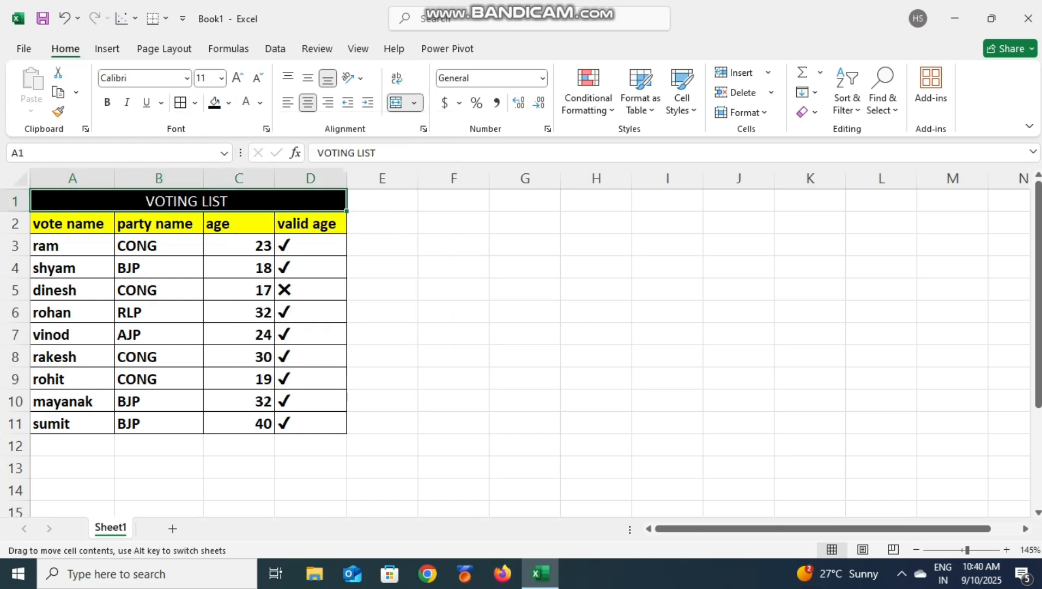
Make the VOTING LIST title text bold and enlarge it to size 14.
double_click(236, 202)
left_click_drag(233, 201, 117, 204)
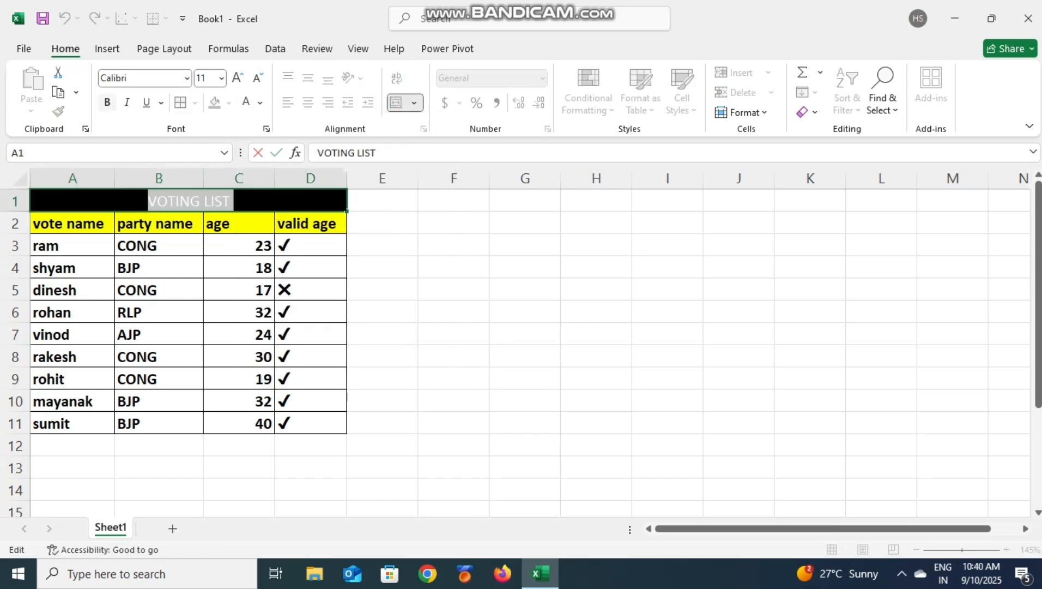
left_click(106, 101)
left_click(238, 77)
left_click(237, 77)
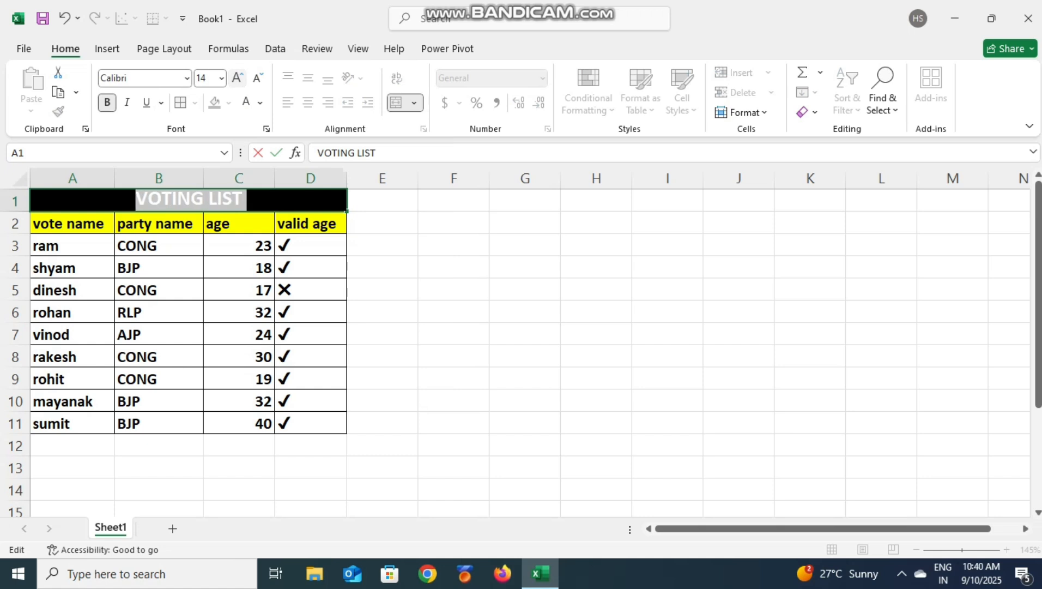
left_click(310, 271)
Apply borders to the whole table A1:D11, including the title row.
left_click_drag(218, 201, 305, 429)
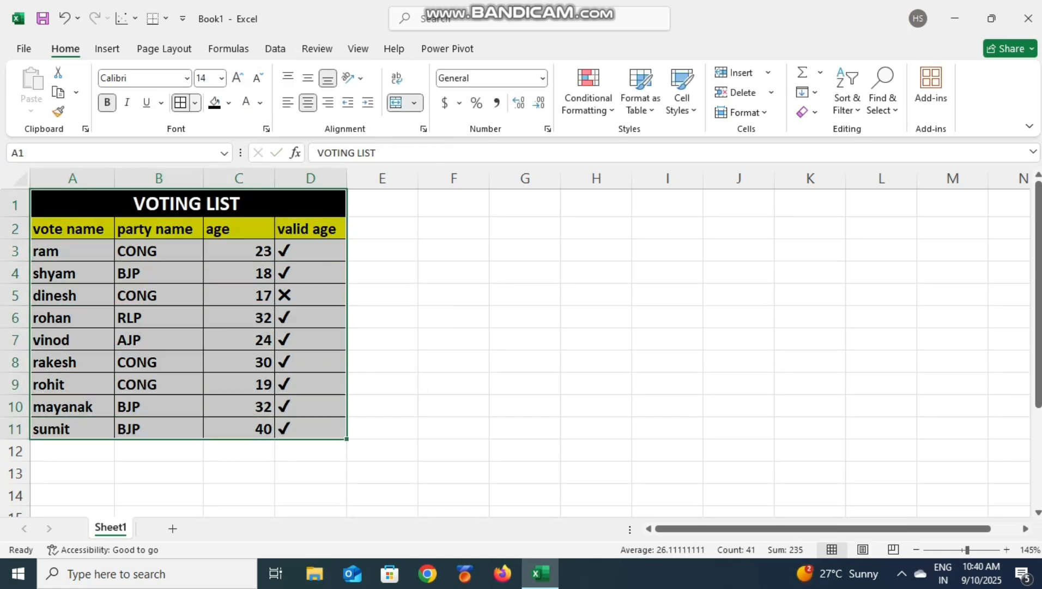
left_click(195, 102)
left_click(218, 253)
left_click(311, 295)
left_click(158, 473)
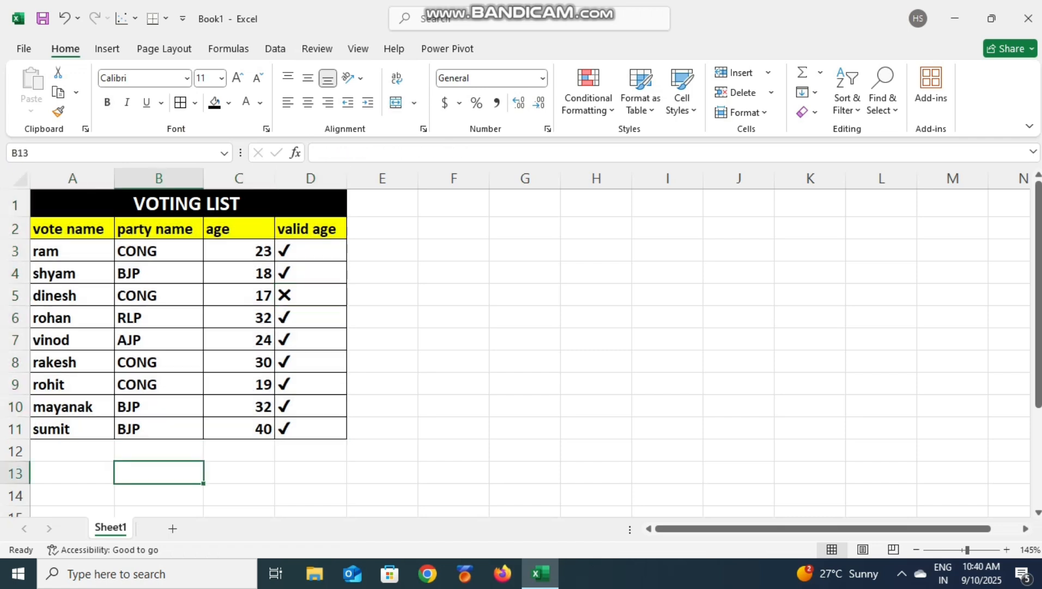
left_click(311, 318)
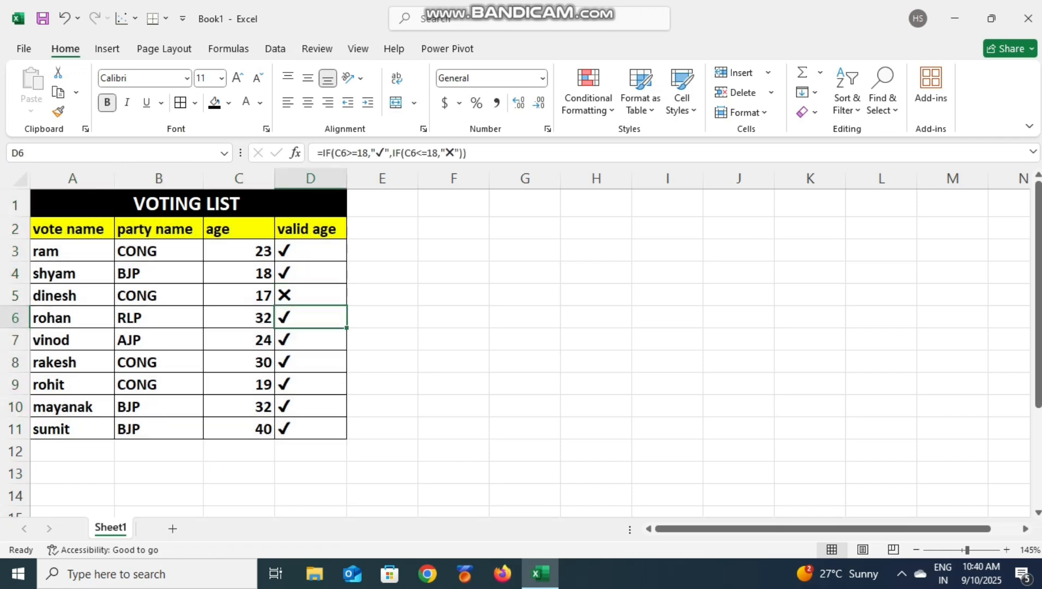